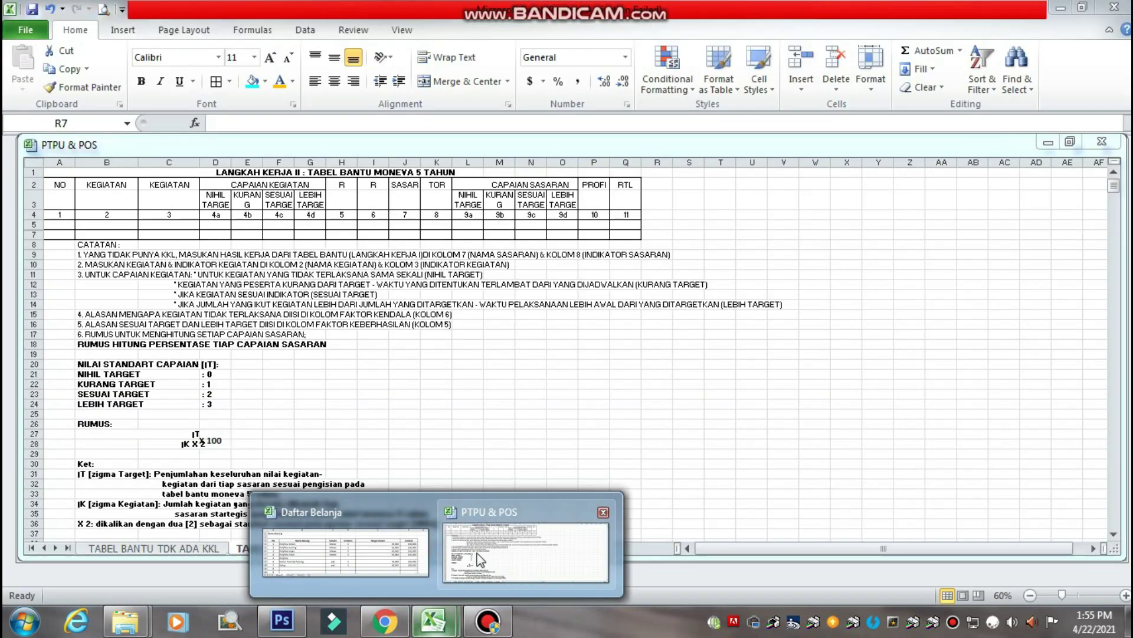
# Bring the PTPU & POS workbook forward and check its TABEL BANTU MONEVA 5 TAHUN sheet
pyautogui.click(525, 552)
pyautogui.scroll(-3, 514, 308)
pyautogui.scroll(3, 519, 324)
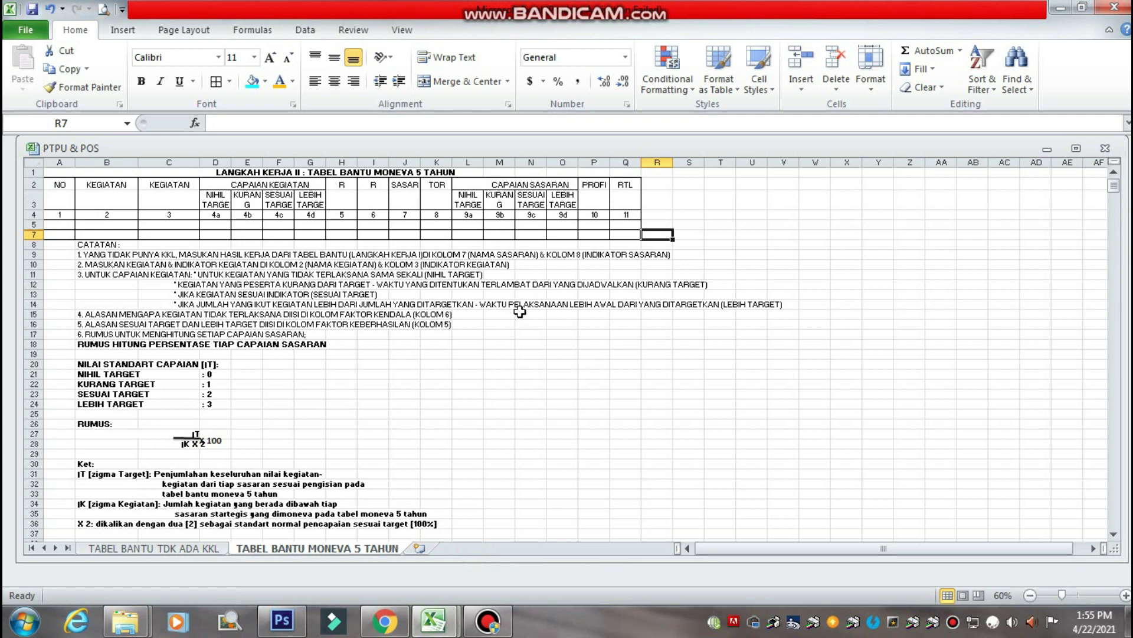
# Launch Word 2010, dismiss its activation notice and minimize it
pyautogui.click(32, 621)
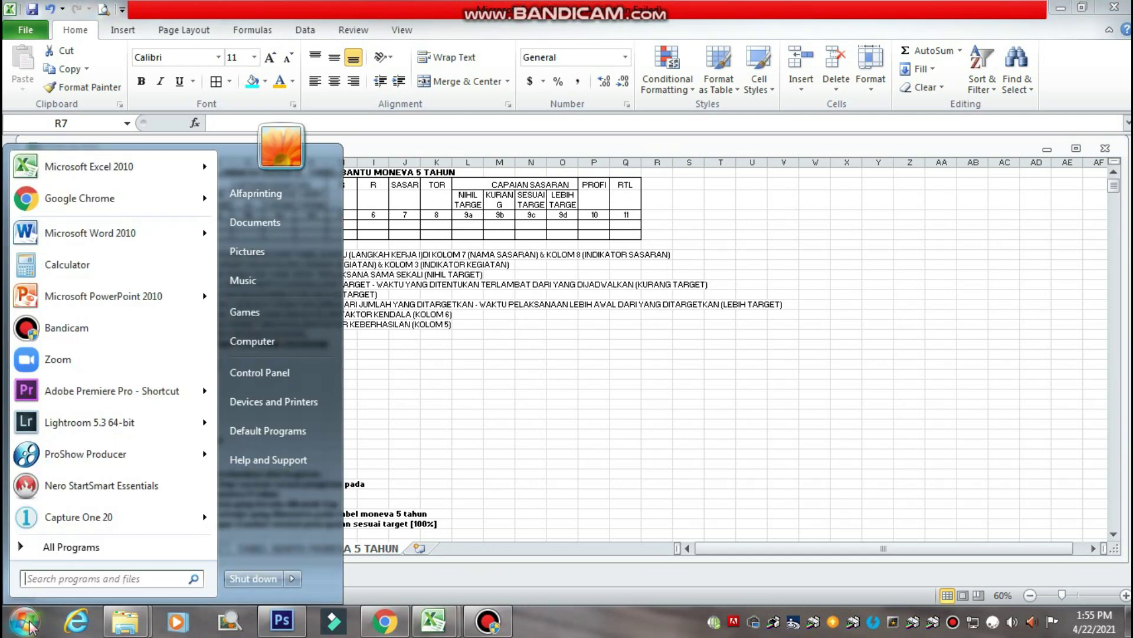
pyautogui.click(100, 234)
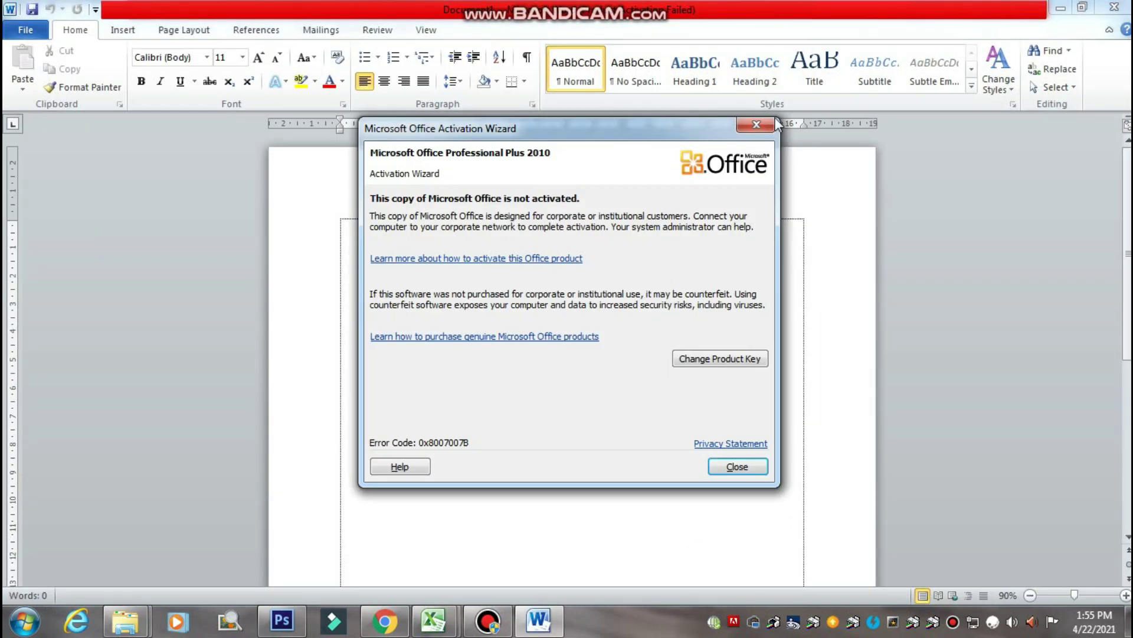
pyautogui.click(755, 124)
pyautogui.click(1057, 8)
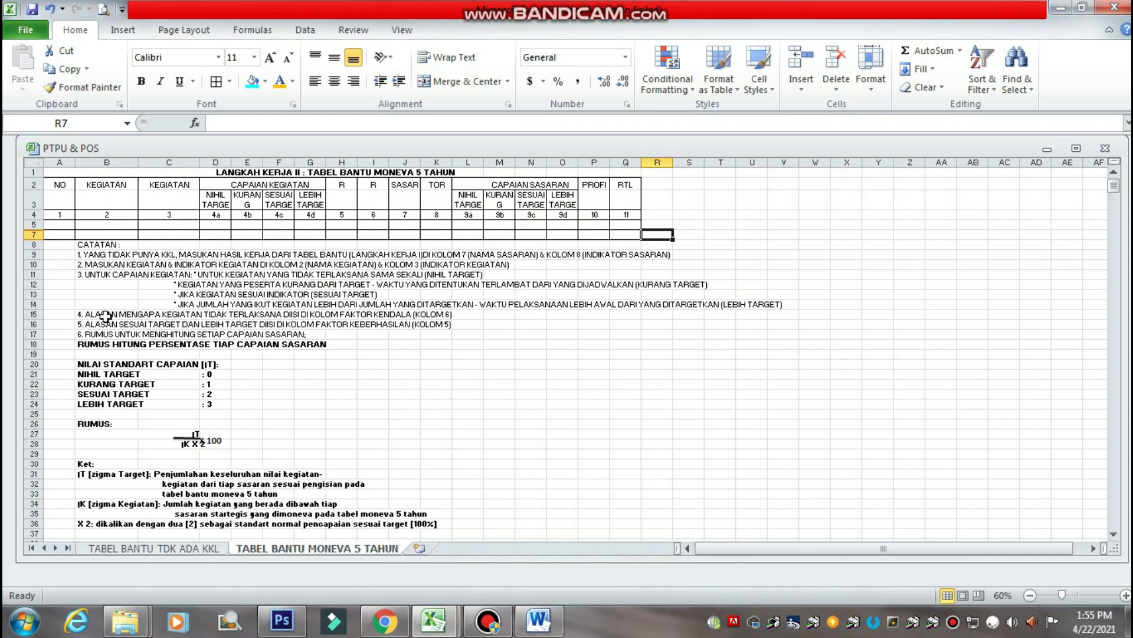
# Copy range A1:V36 and switch to the blank Word page, cursor at the start
pyautogui.click(57, 172)
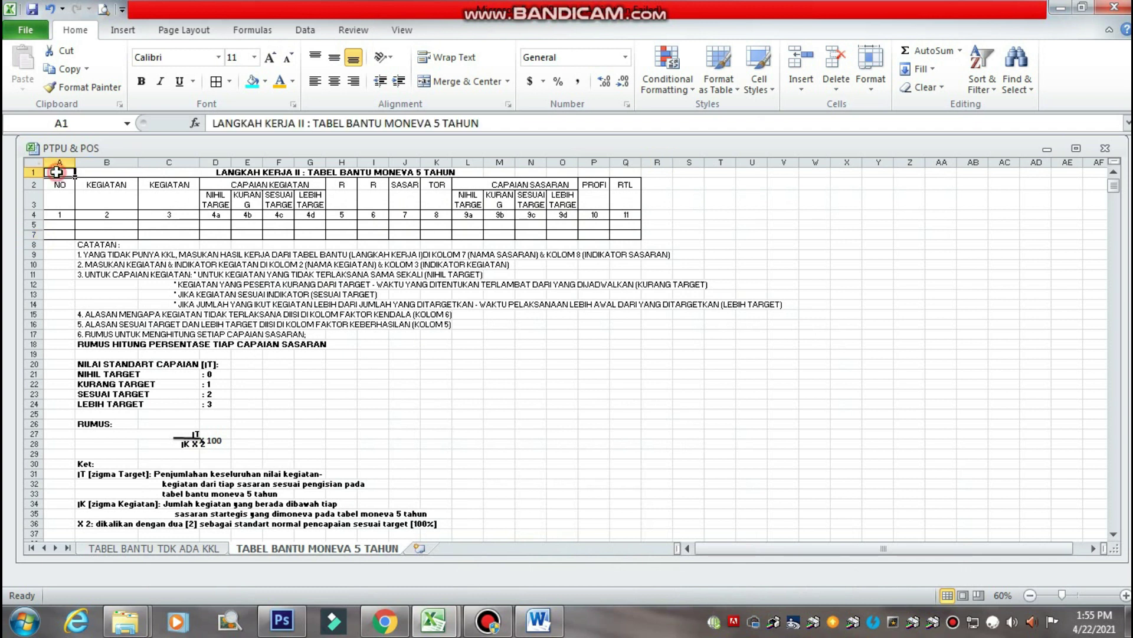
pyautogui.moveTo(56, 172); pyautogui.dragTo(780, 475)
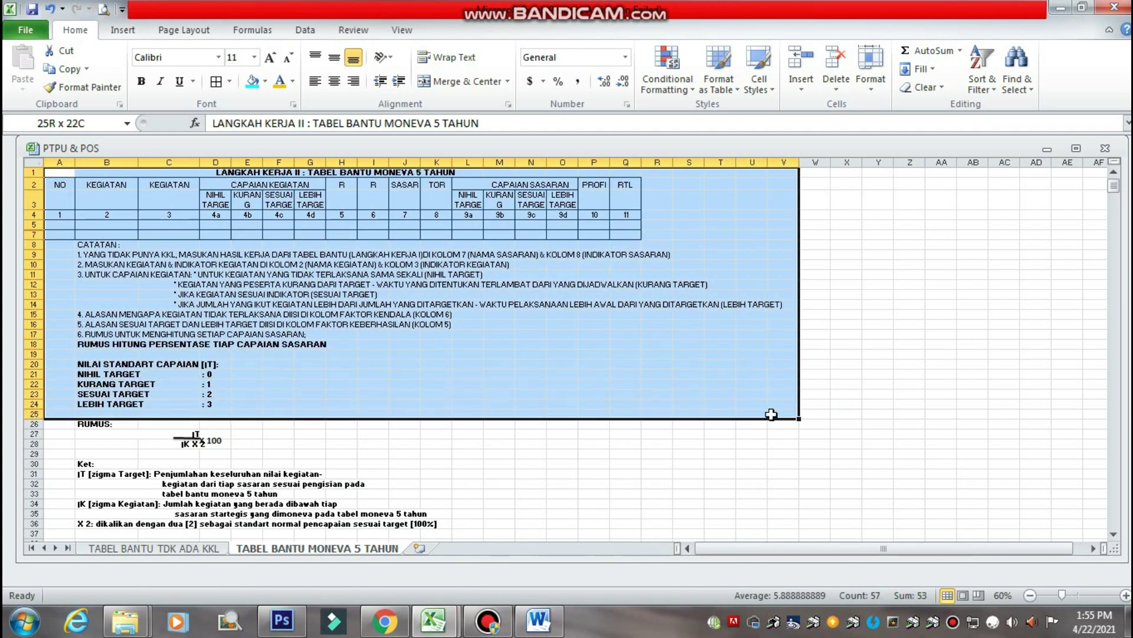
pyautogui.moveTo(779, 476); pyautogui.dragTo(785, 526)
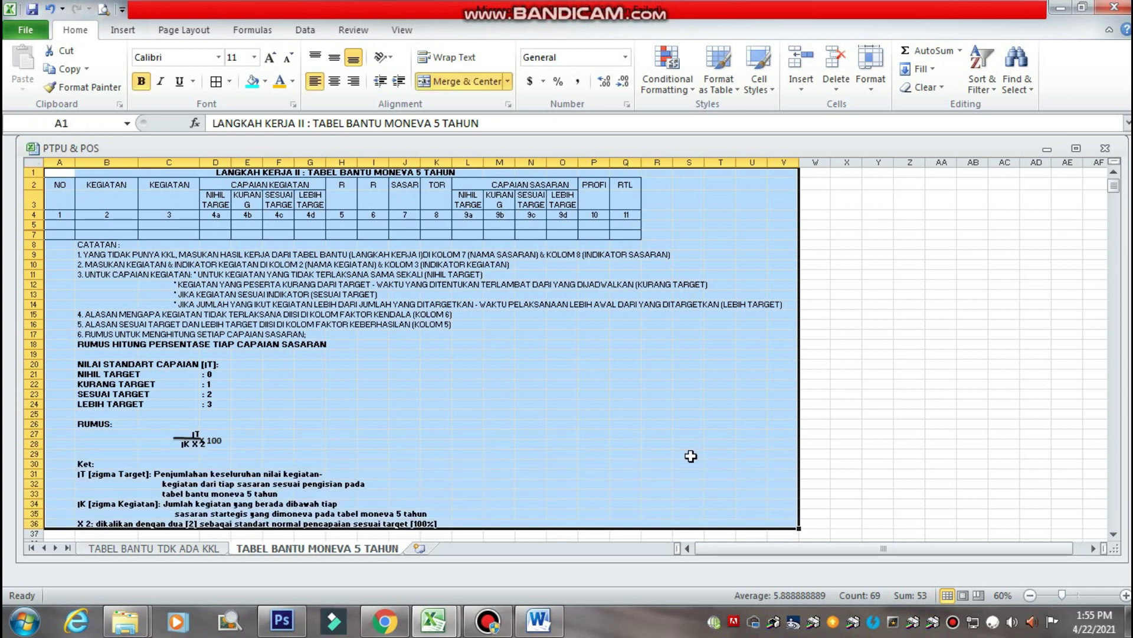
pyautogui.rightClick(421, 347)
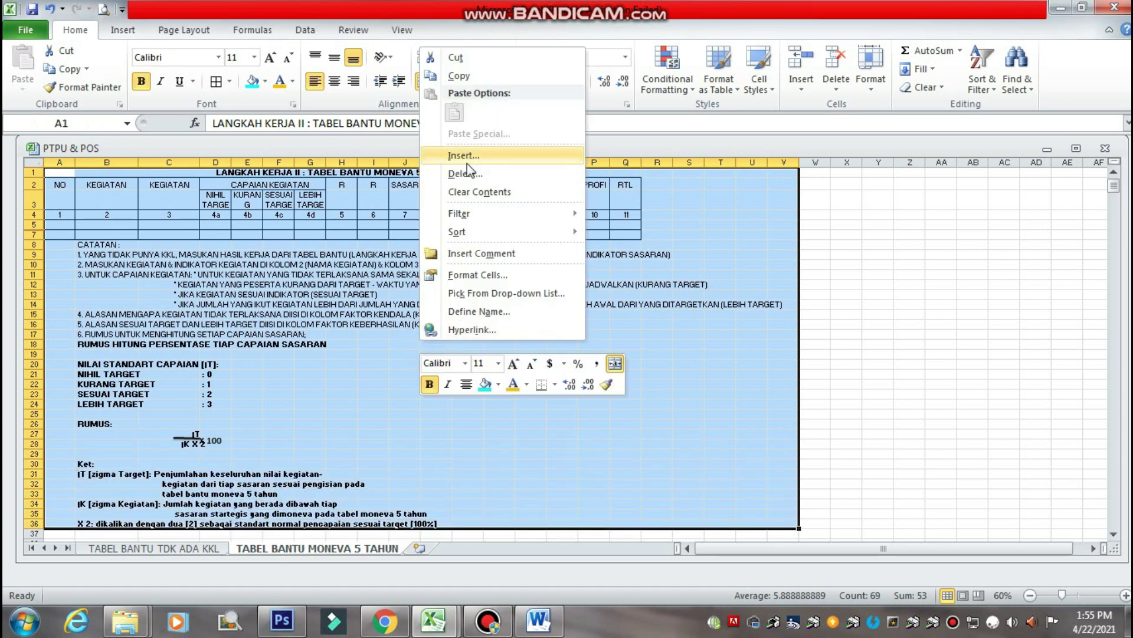
pyautogui.click(458, 76)
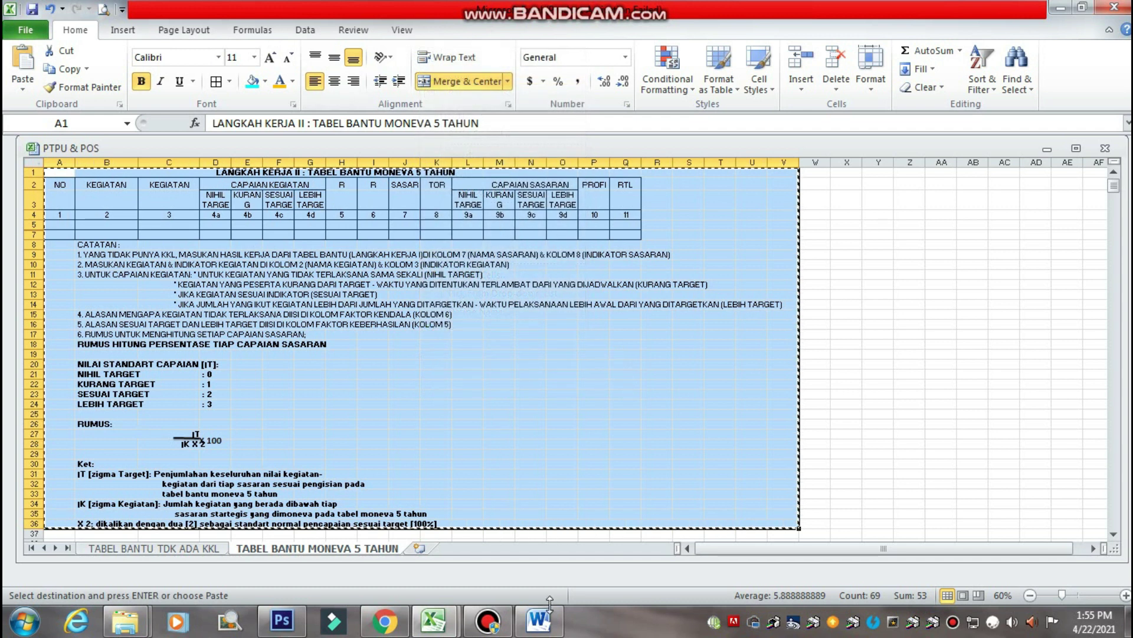
pyautogui.click(544, 627)
pyautogui.click(358, 228)
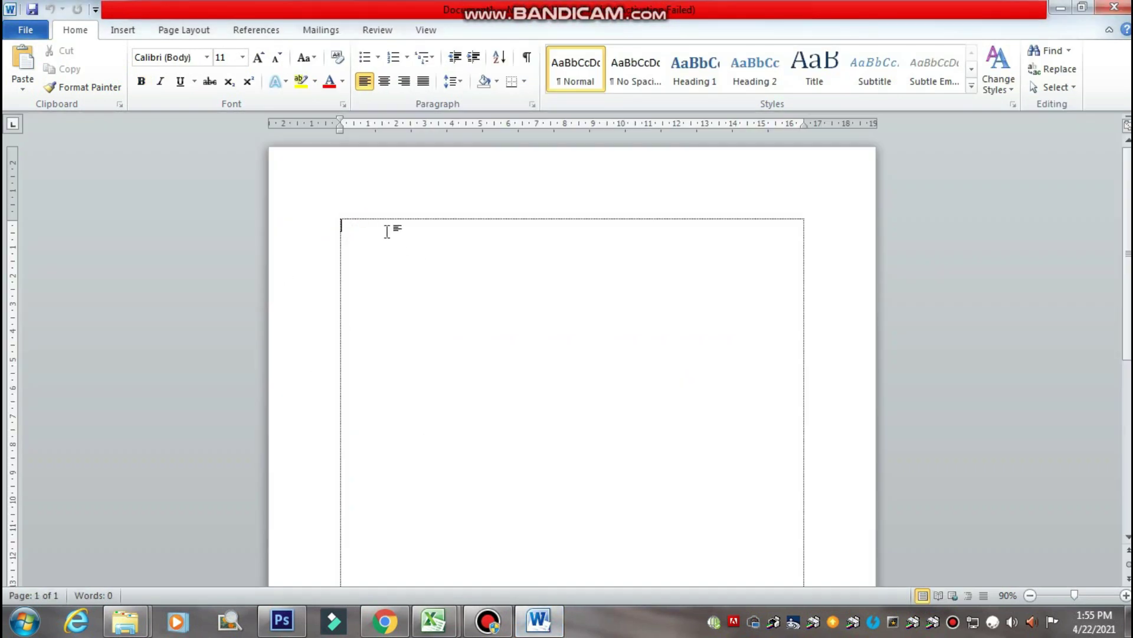
# Paste the copied table into Word with Keep Source Formatting
pyautogui.rightClick(387, 232)
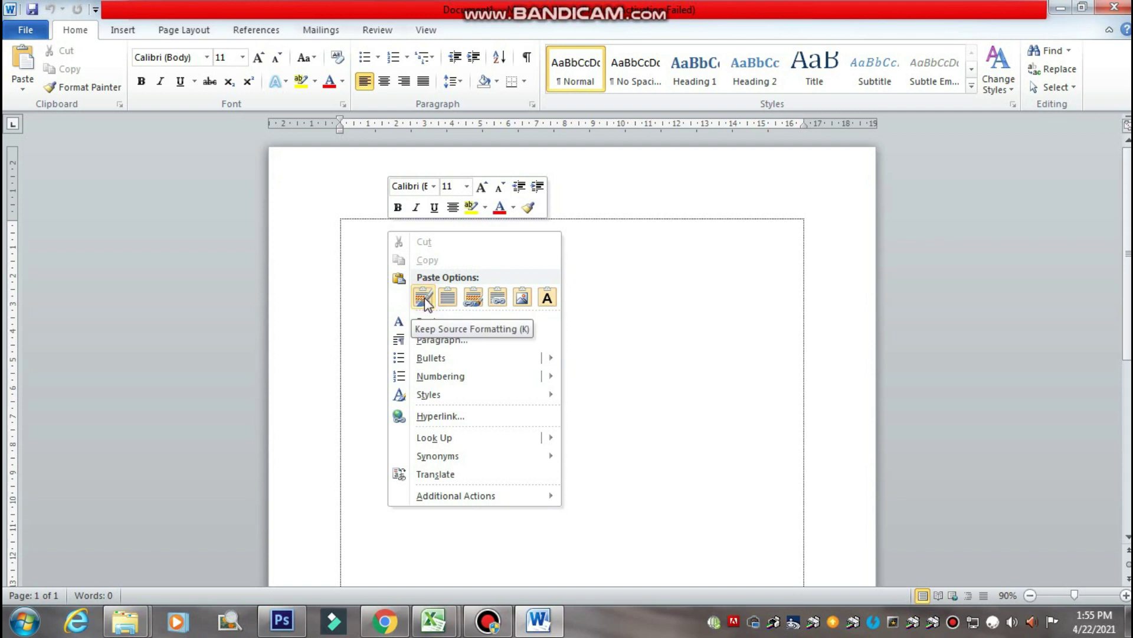
pyautogui.click(424, 298)
pyautogui.scroll(2, 450, 279)
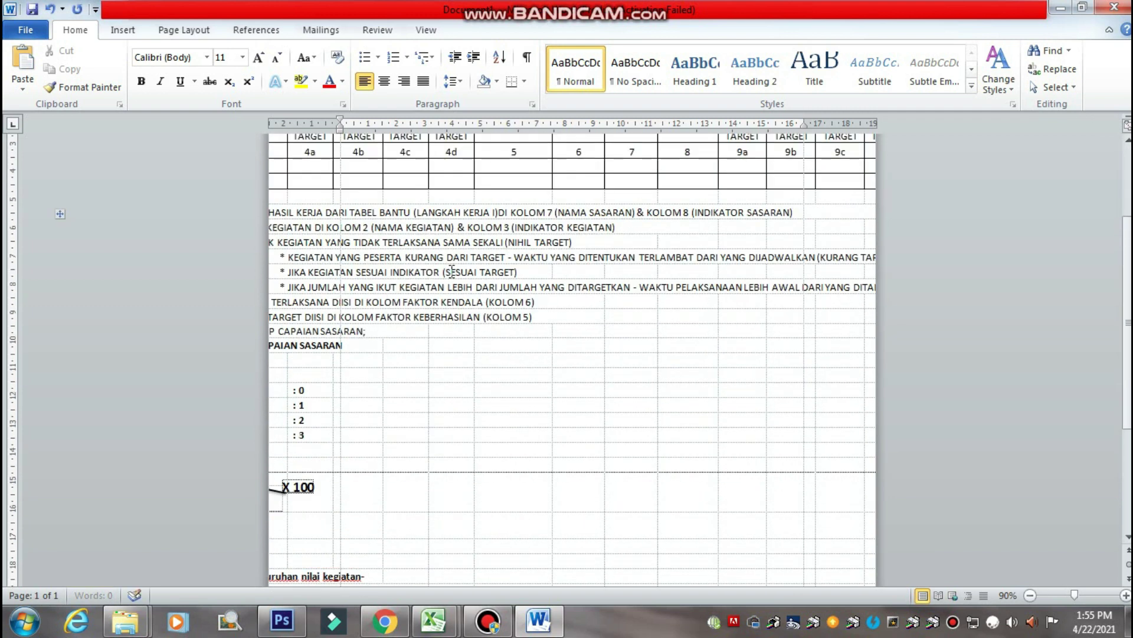
pyautogui.scroll(2, 497, 207)
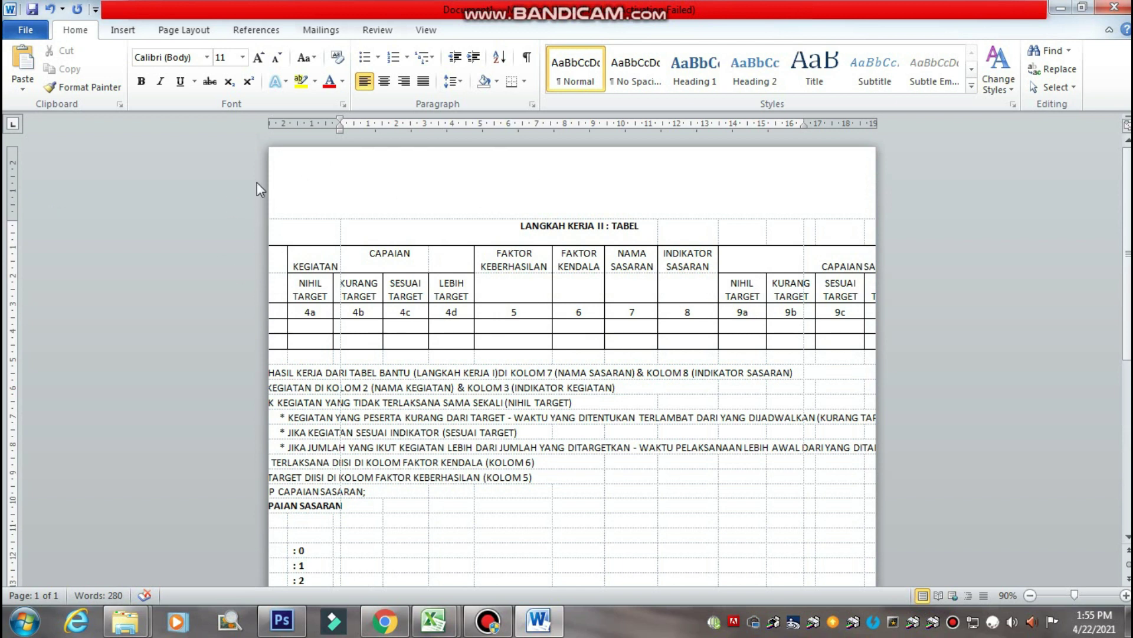
# Inspect the overflowing table, then close the document without saving
pyautogui.scroll(-5, 347, 246)
pyautogui.scroll(3, 384, 245)
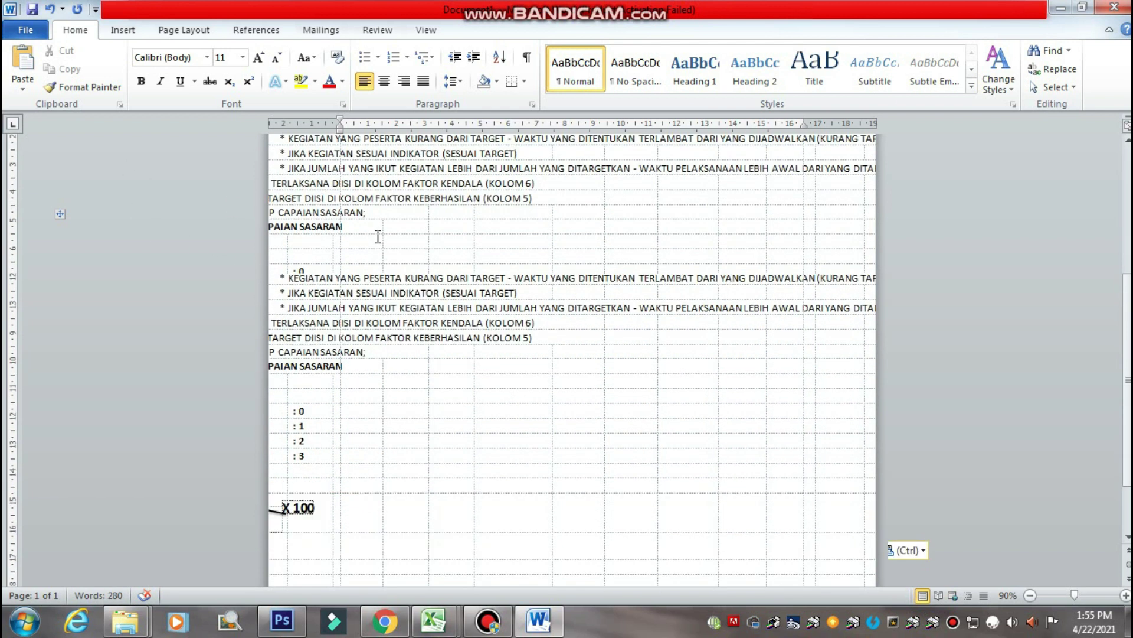
pyautogui.scroll(2, 419, 243)
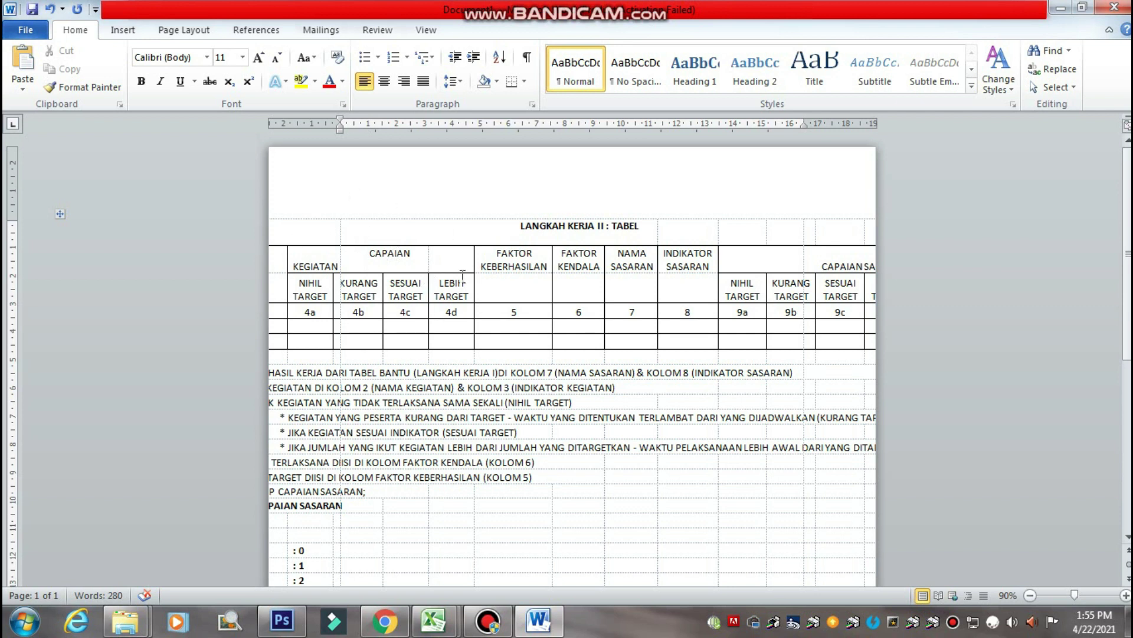
pyautogui.click(1115, 7)
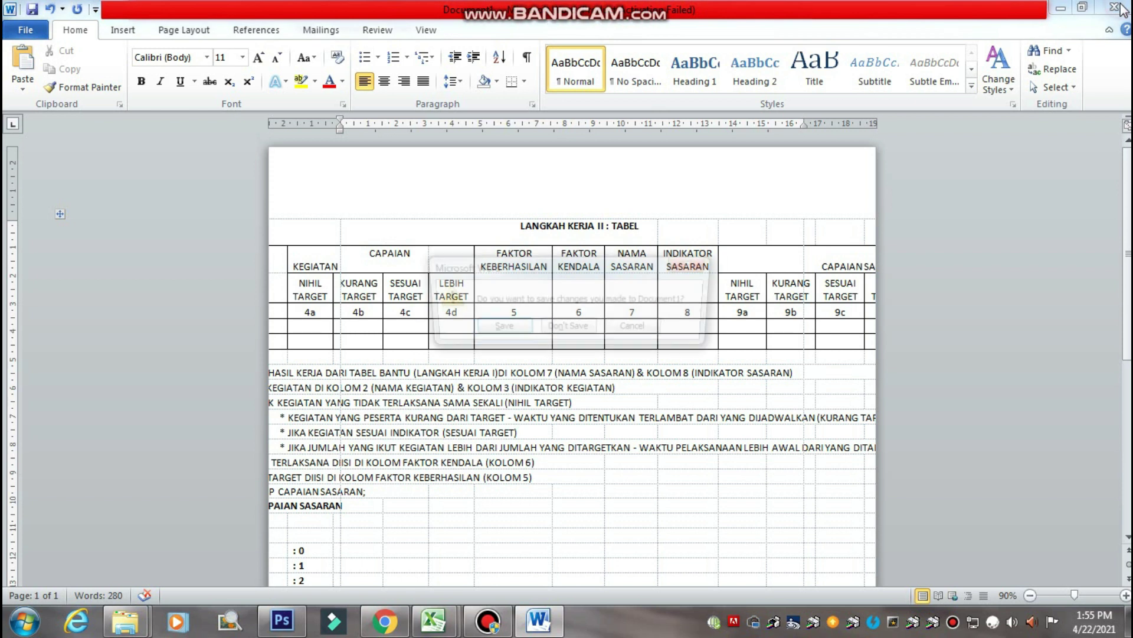
pyautogui.click(580, 331)
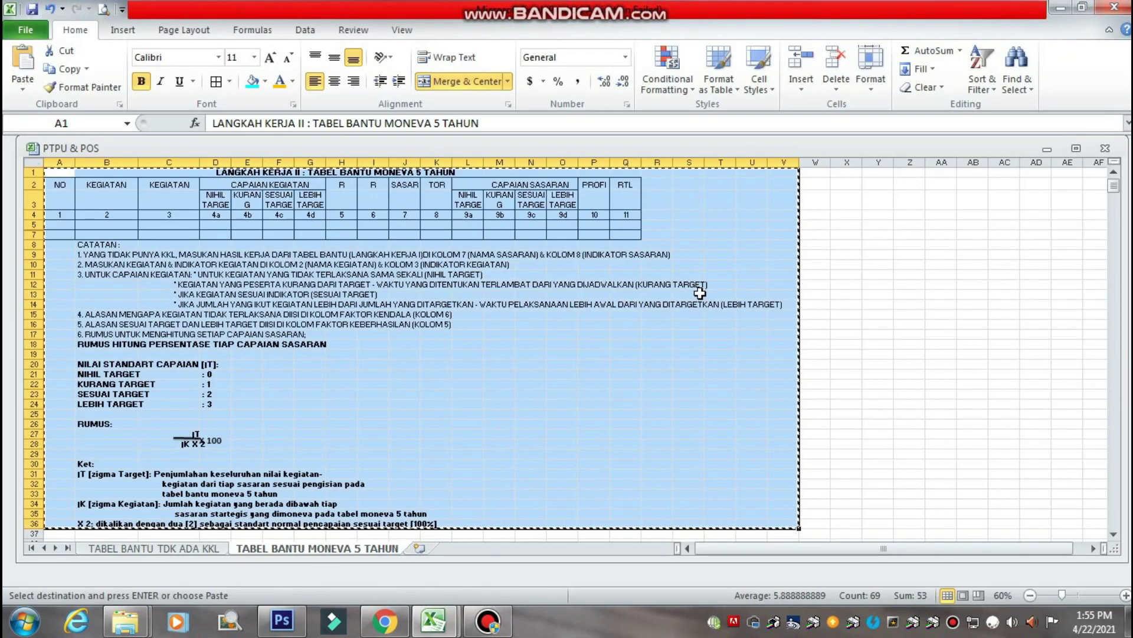
# Dismiss the merged-cells paste error and launch a fresh Word 2010 document
pyautogui.press('Return')
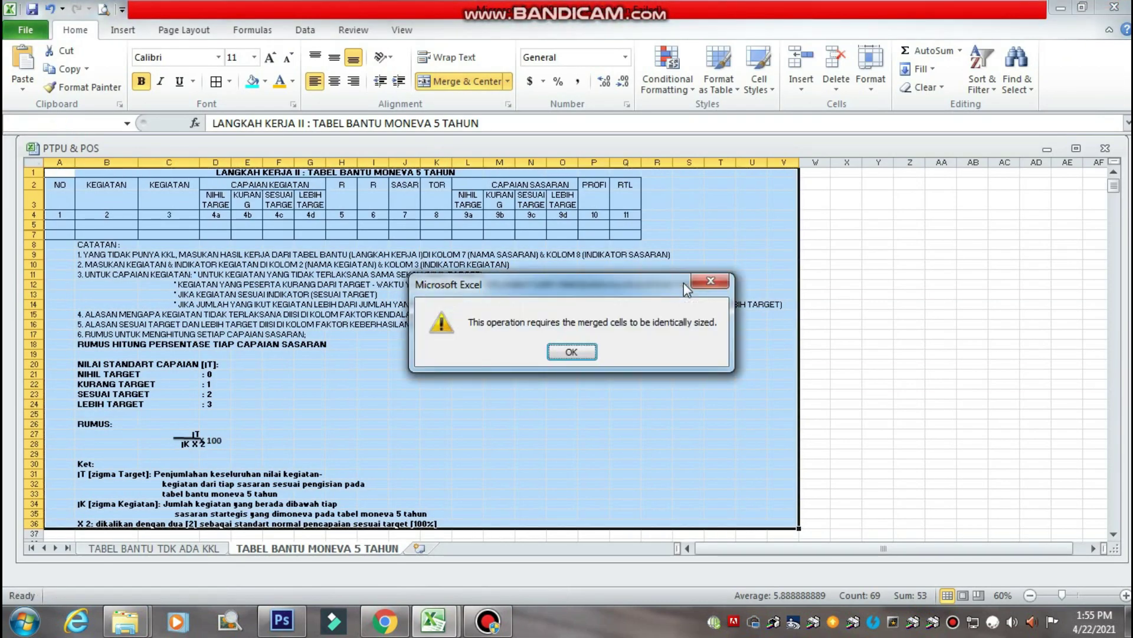
pyautogui.click(572, 352)
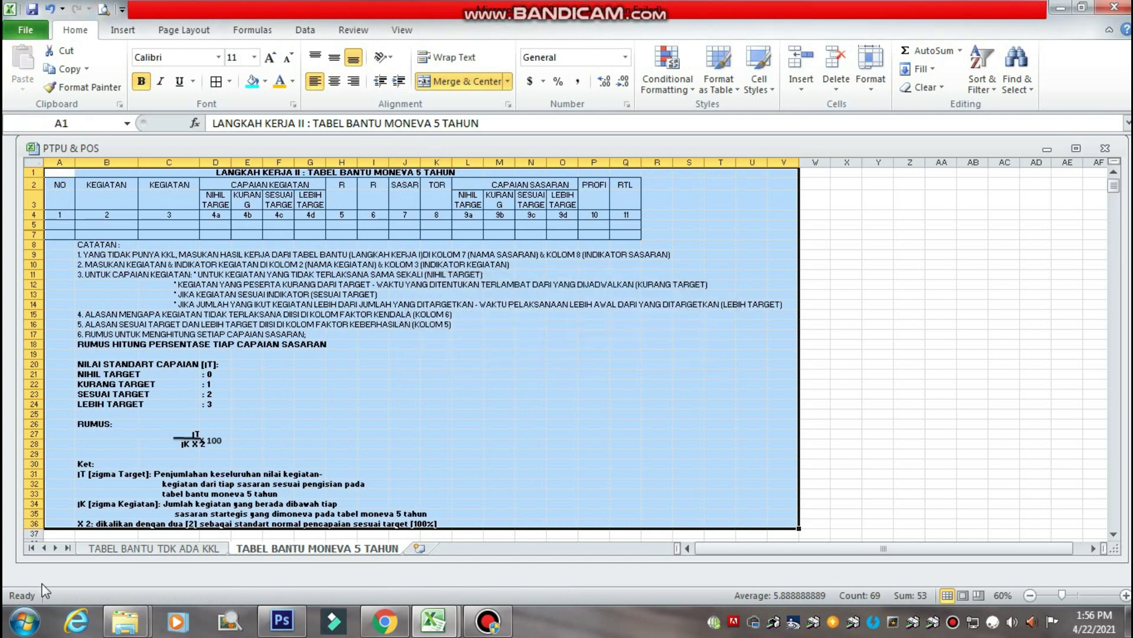
pyautogui.click(24, 623)
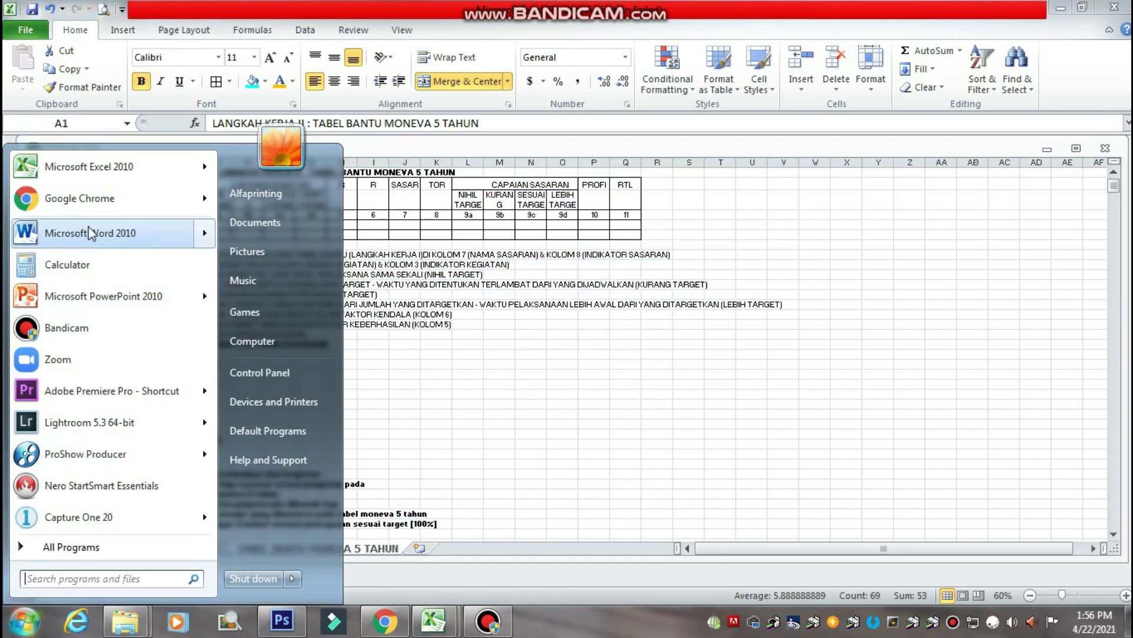
pyautogui.click(89, 231)
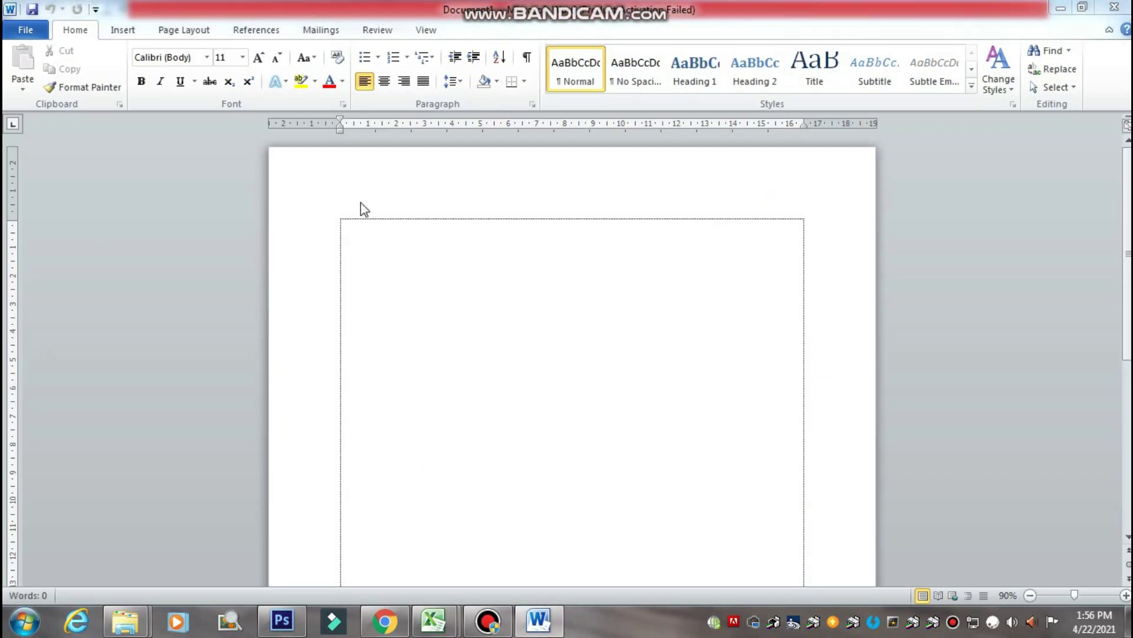
pyautogui.click(755, 125)
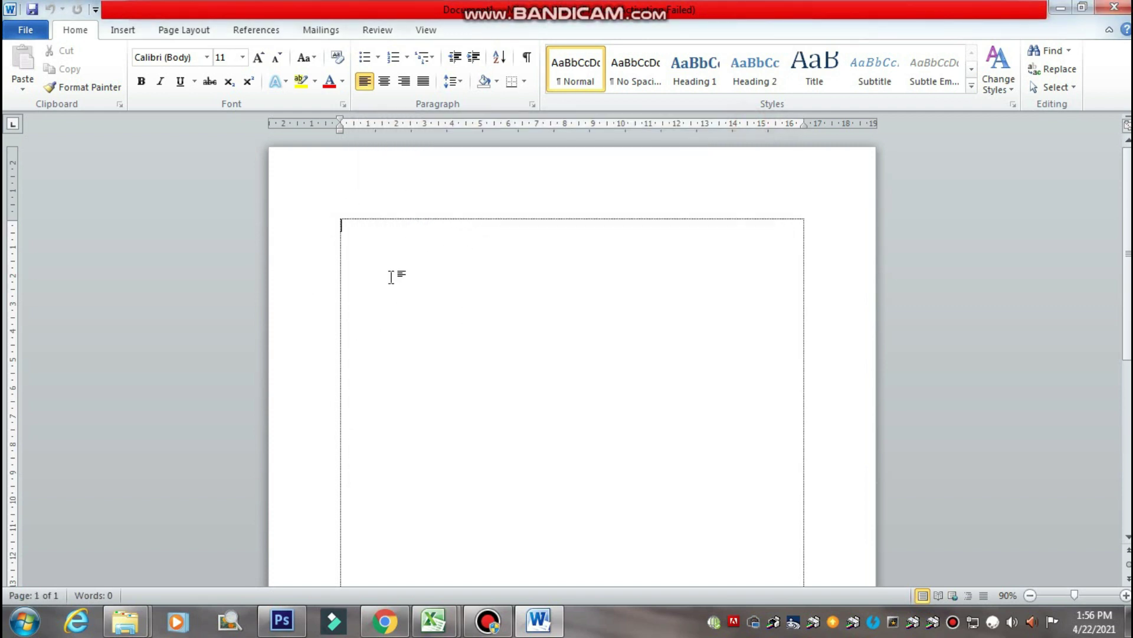
pyautogui.click(122, 31)
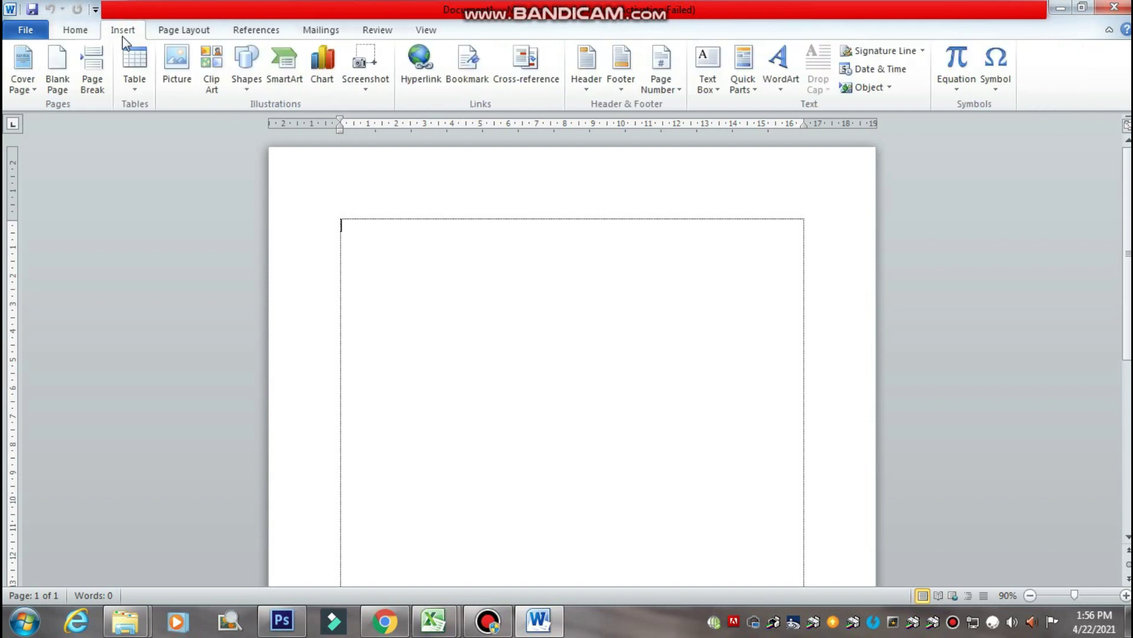
# Embed and enlarge a blank Microsoft Excel Worksheet object, then return to PTPU & POS
pyautogui.click(137, 88)
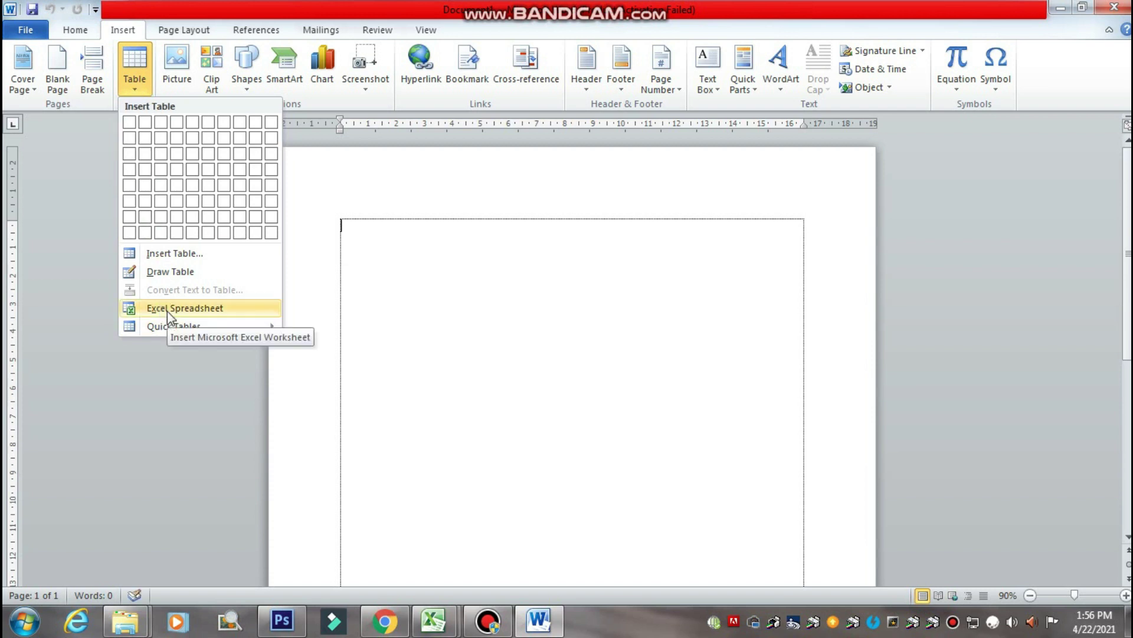
pyautogui.click(199, 312)
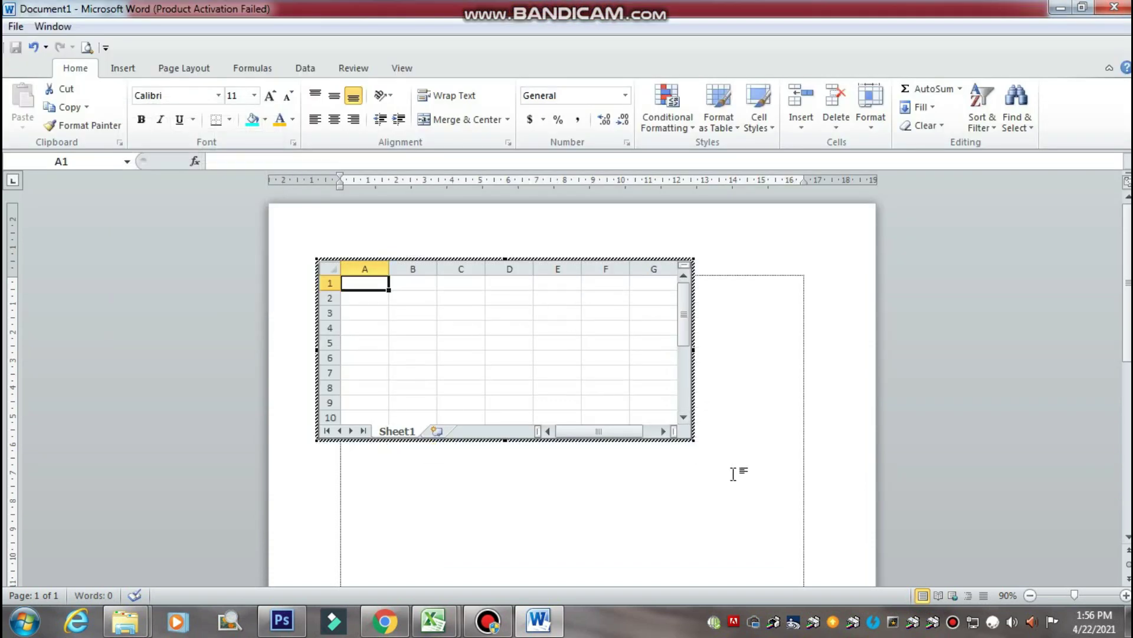
pyautogui.moveTo(693, 438); pyautogui.dragTo(758, 501)
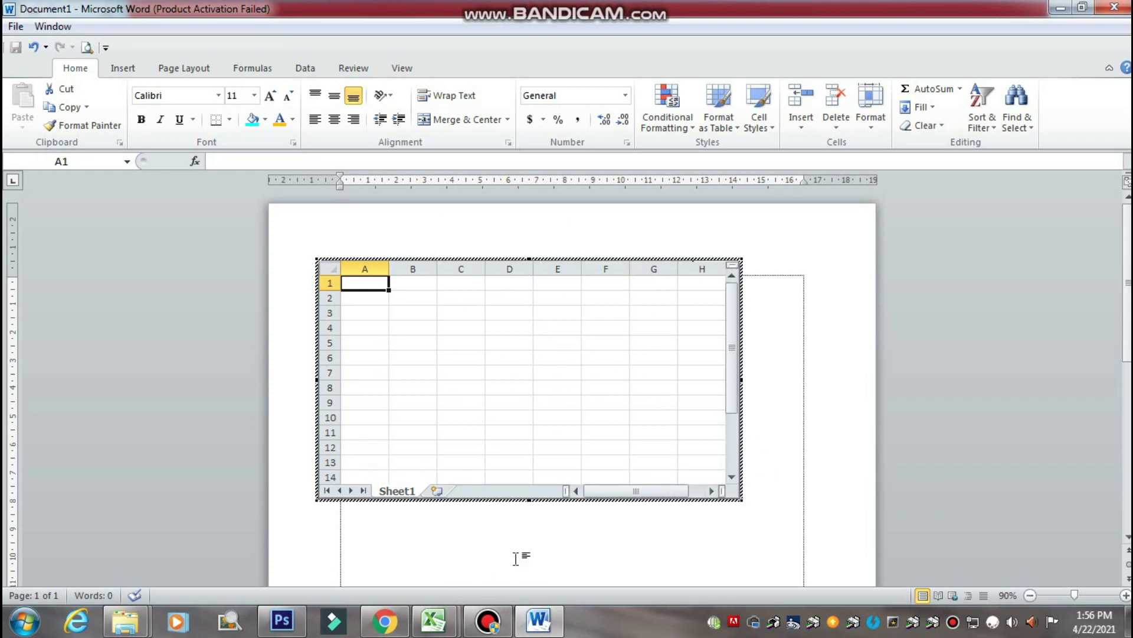
pyautogui.click(433, 620)
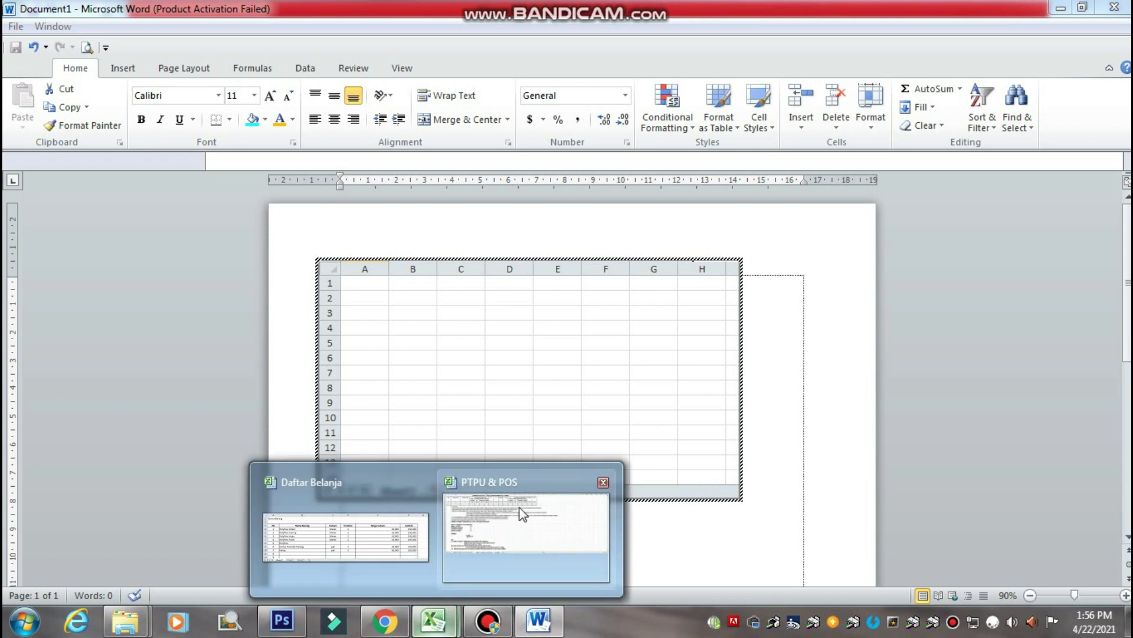
pyautogui.click(485, 534)
# Copy A1:V36 of the moneva table and return to cell A1 of Word's embedded sheet
pyautogui.click(759, 356)
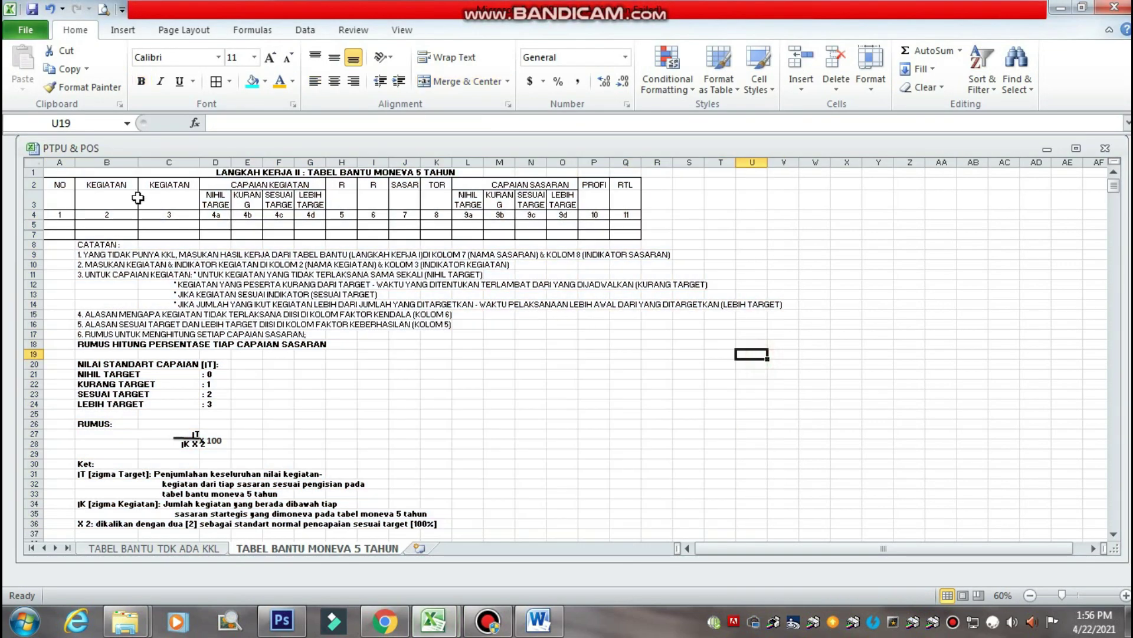
pyautogui.moveTo(48, 173)
pyautogui.mouseDown()
pyautogui.moveTo(762, 547)
pyautogui.moveTo(781, 446)
pyautogui.mouseUp()
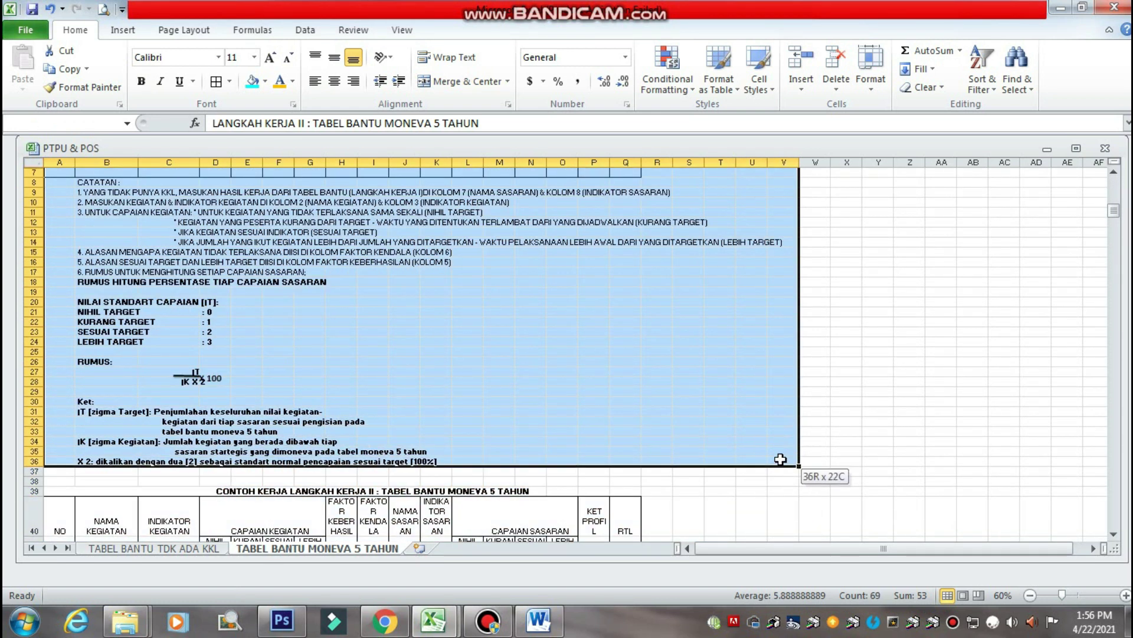
pyautogui.moveTo(781, 447); pyautogui.dragTo(781, 459)
pyautogui.scroll(2, 631, 337)
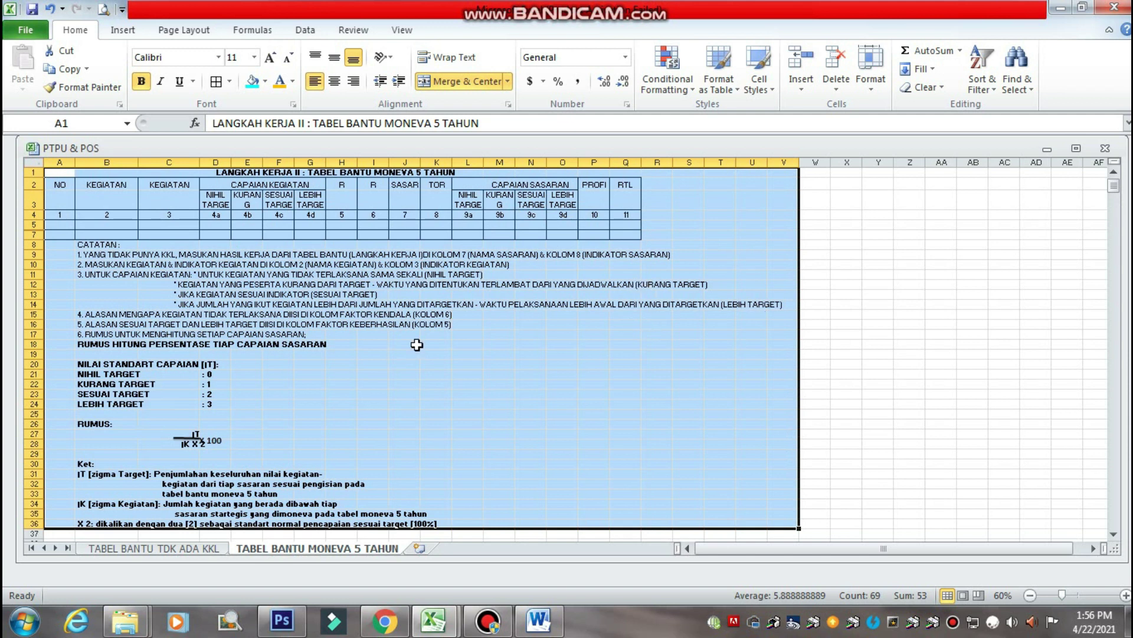
pyautogui.hotkey('ctrl', 'c')
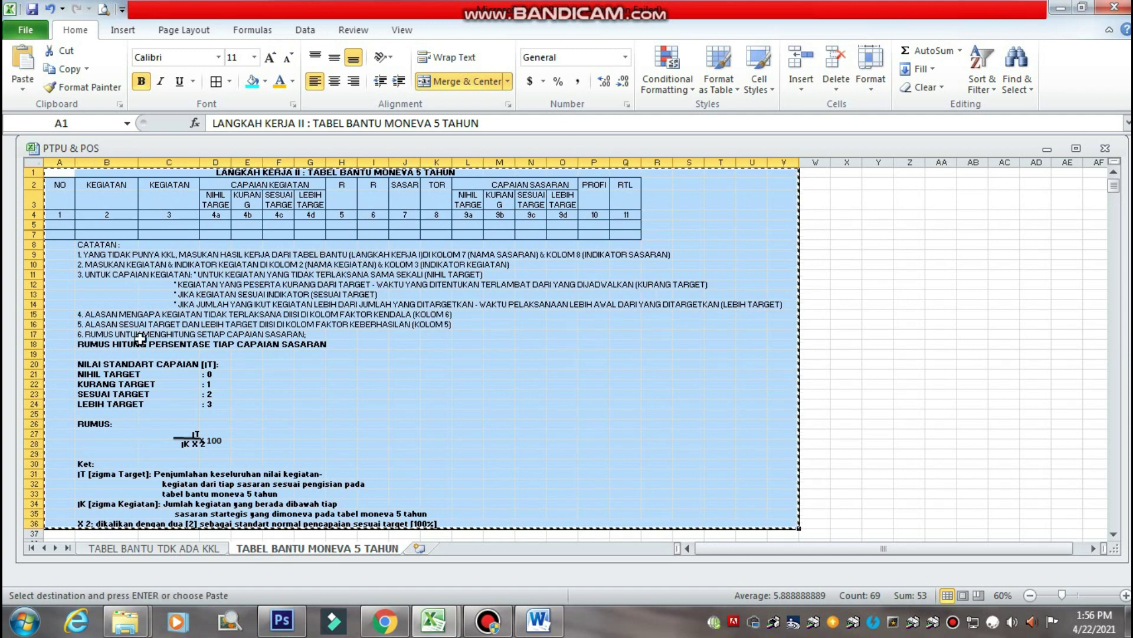
pyautogui.rightClick(186, 259)
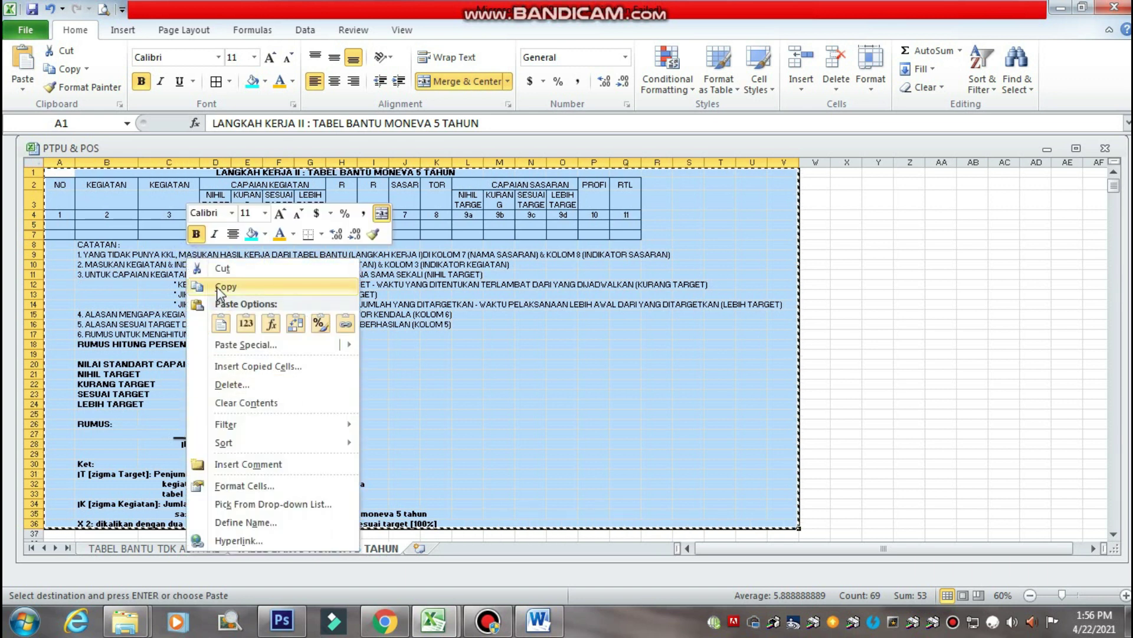
pyautogui.click(217, 286)
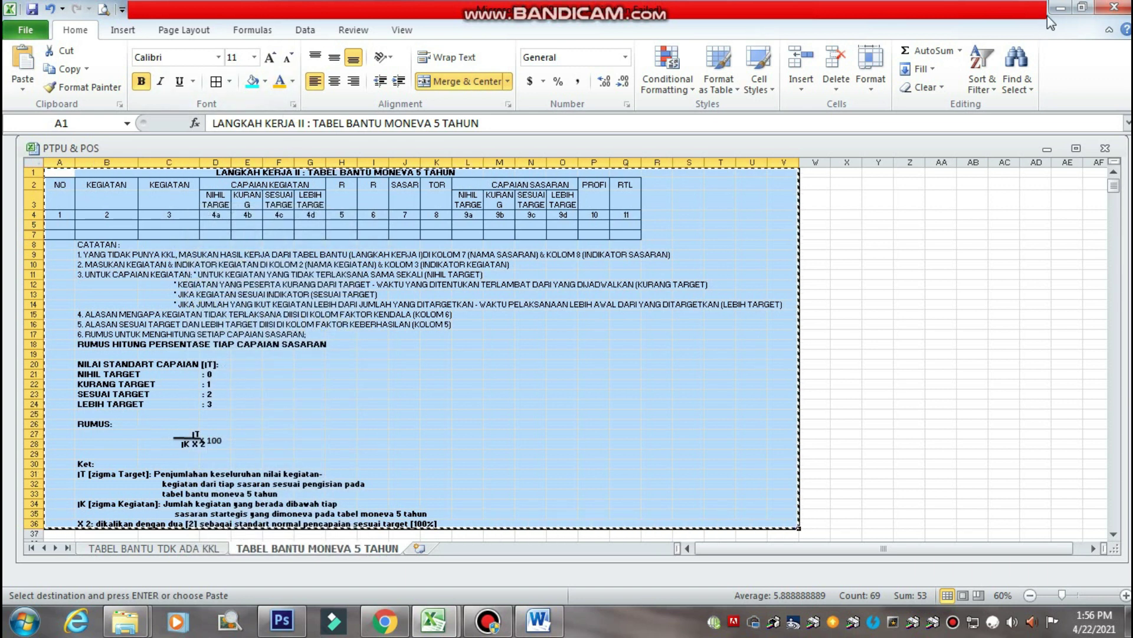
pyautogui.click(1061, 7)
pyautogui.click(367, 286)
# Paste the copied moneva table into cell A1 of the embedded worksheet
pyautogui.rightClick(367, 287)
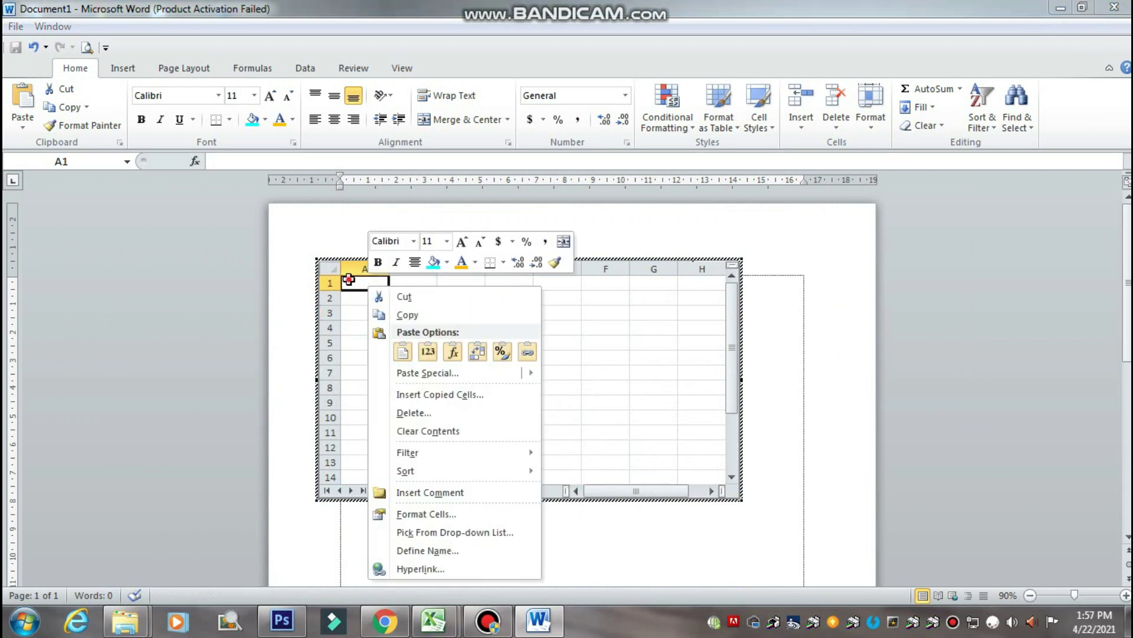
pyautogui.click(349, 282)
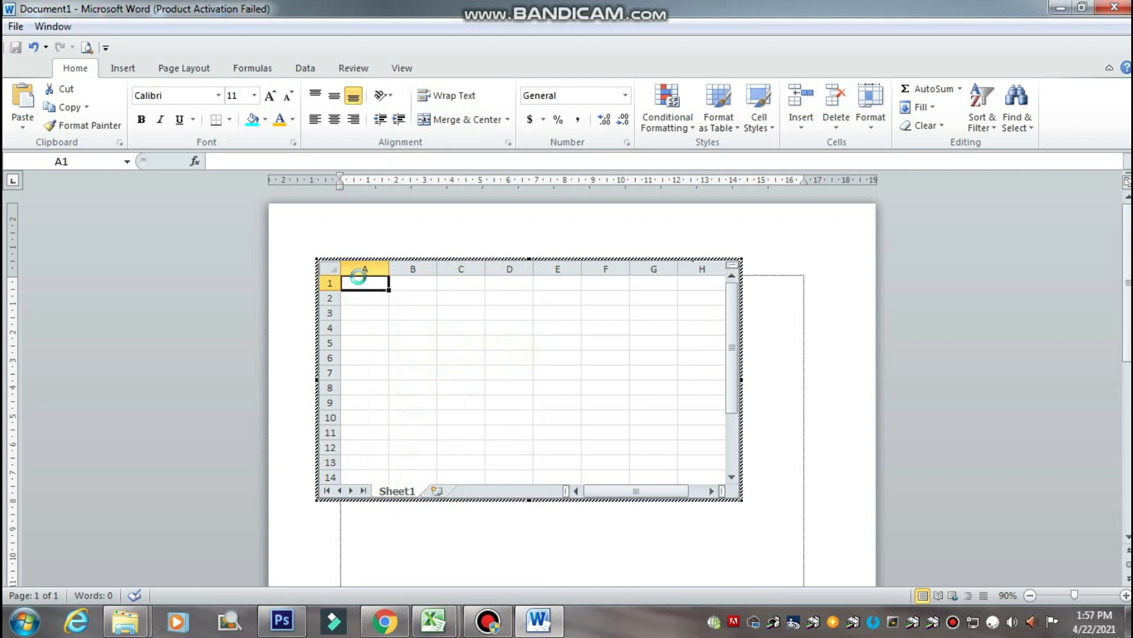
pyautogui.scroll(-1, 792, 368)
pyautogui.scroll(1, 762, 367)
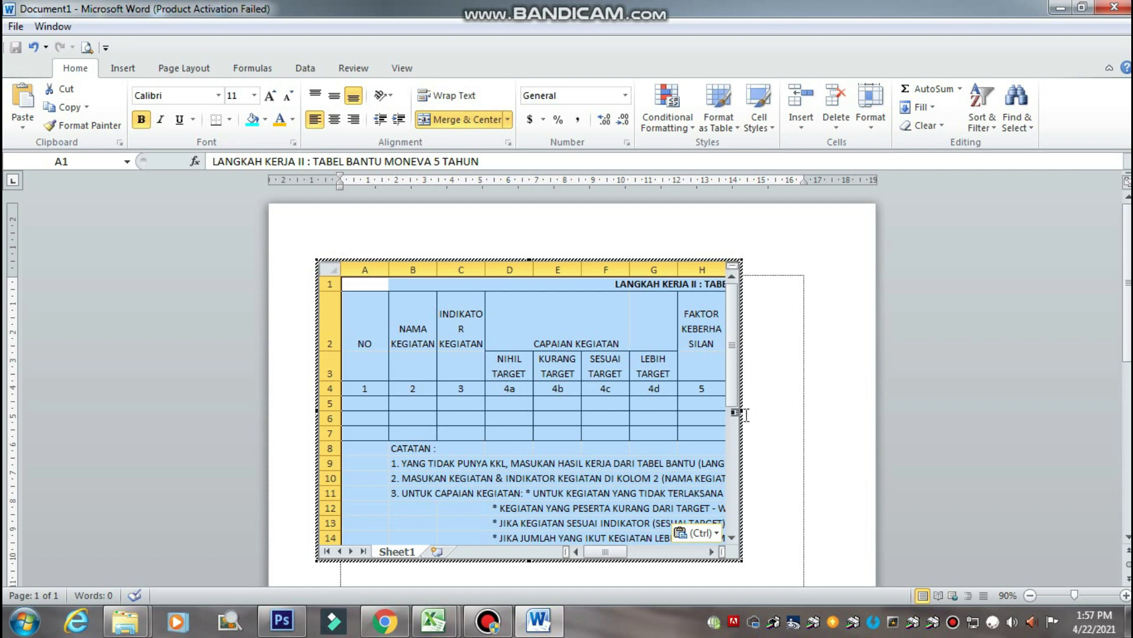
# Widen the embedded object through column I and exit in-place editing
pyautogui.moveTo(741, 412); pyautogui.dragTo(802, 414)
pyautogui.click(790, 412)
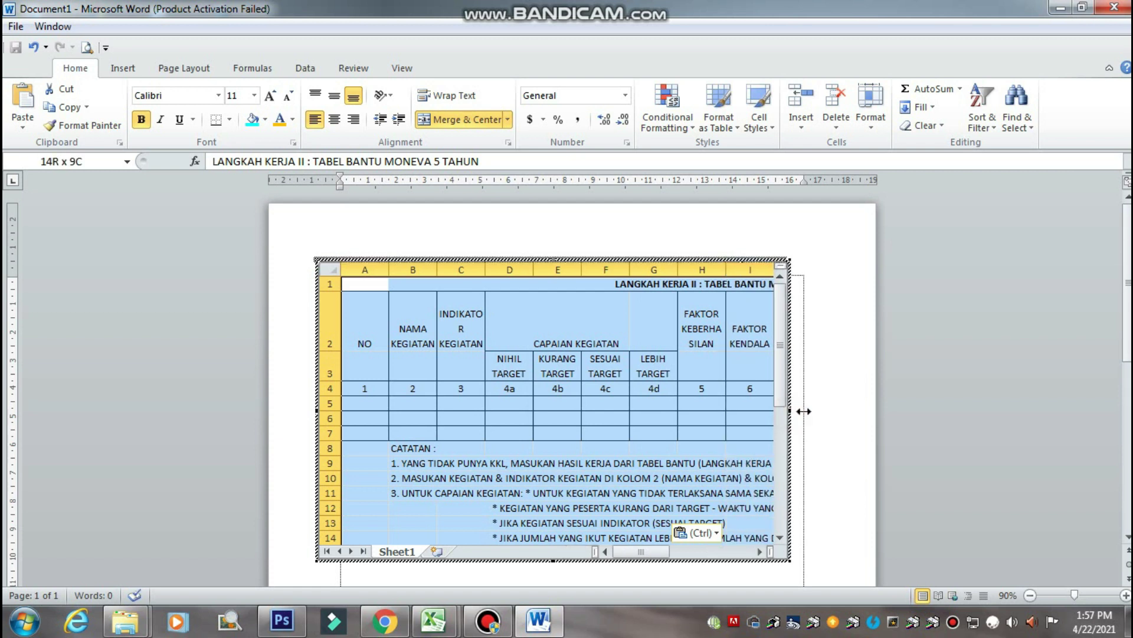
pyautogui.scroll(-1, 735, 313)
pyautogui.scroll(-2, 760, 355)
pyautogui.scroll(3, 619, 379)
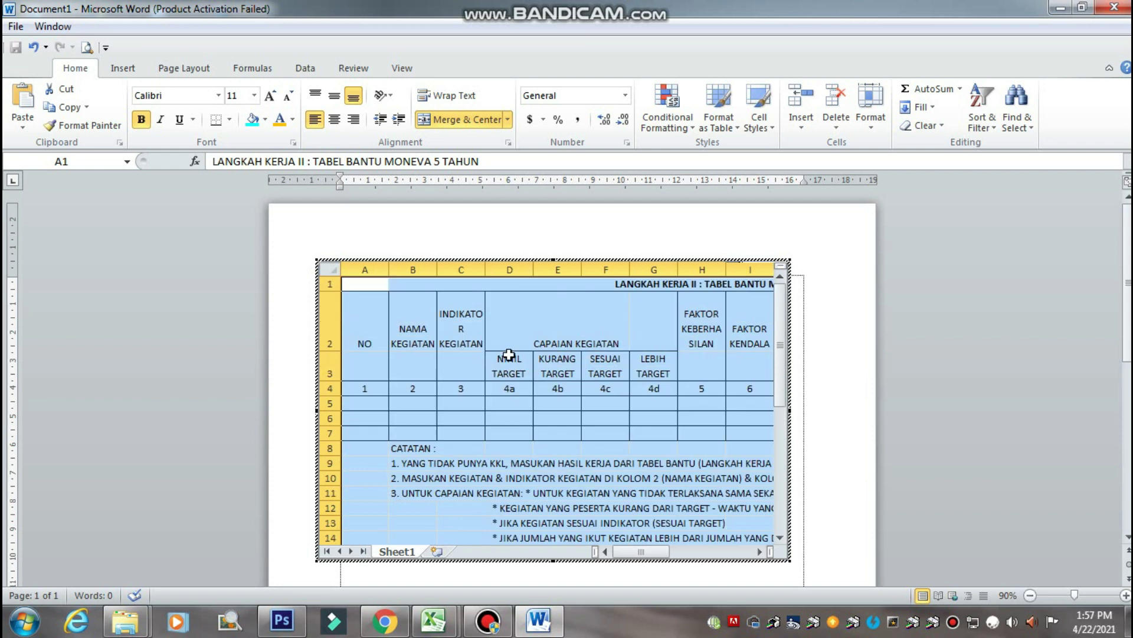
pyautogui.scroll(-1, 537, 328)
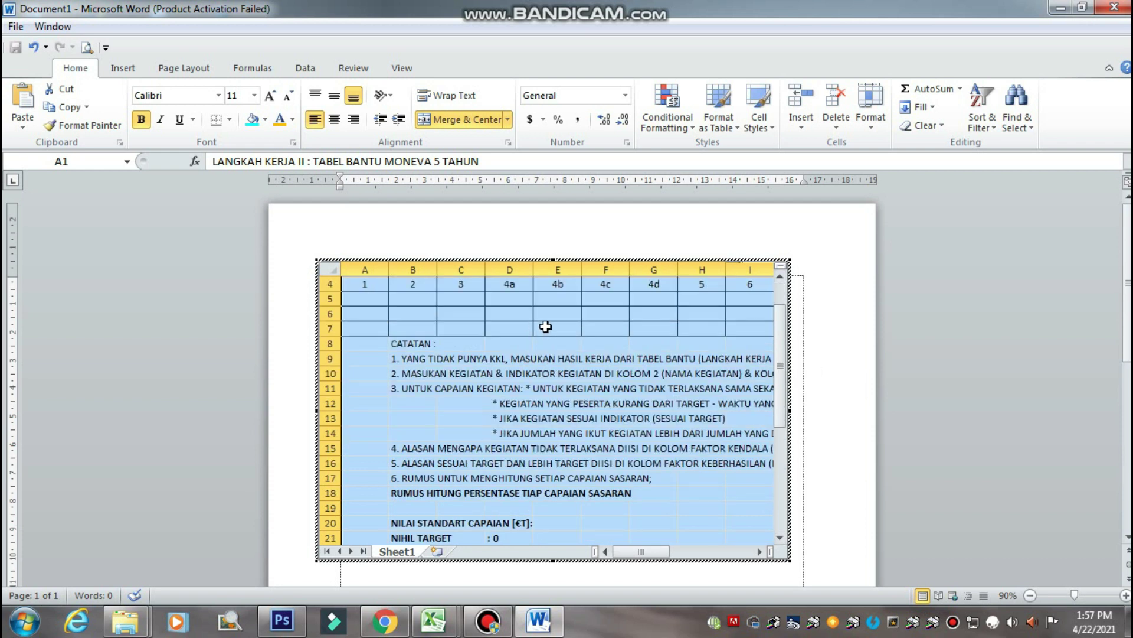
pyautogui.scroll(-2, 829, 397)
pyautogui.scroll(-3, 828, 397)
pyautogui.click(582, 362)
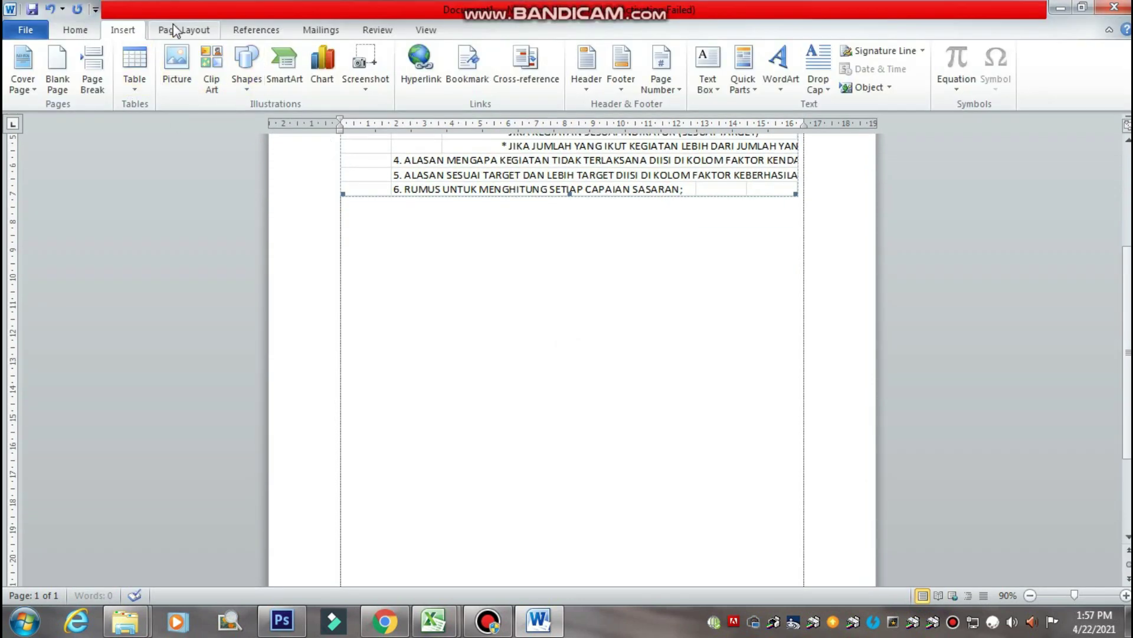
# In Page Setup, choose Legal 8 1/2 x 14 in paper and set its height to 33 cm
pyautogui.click(178, 29)
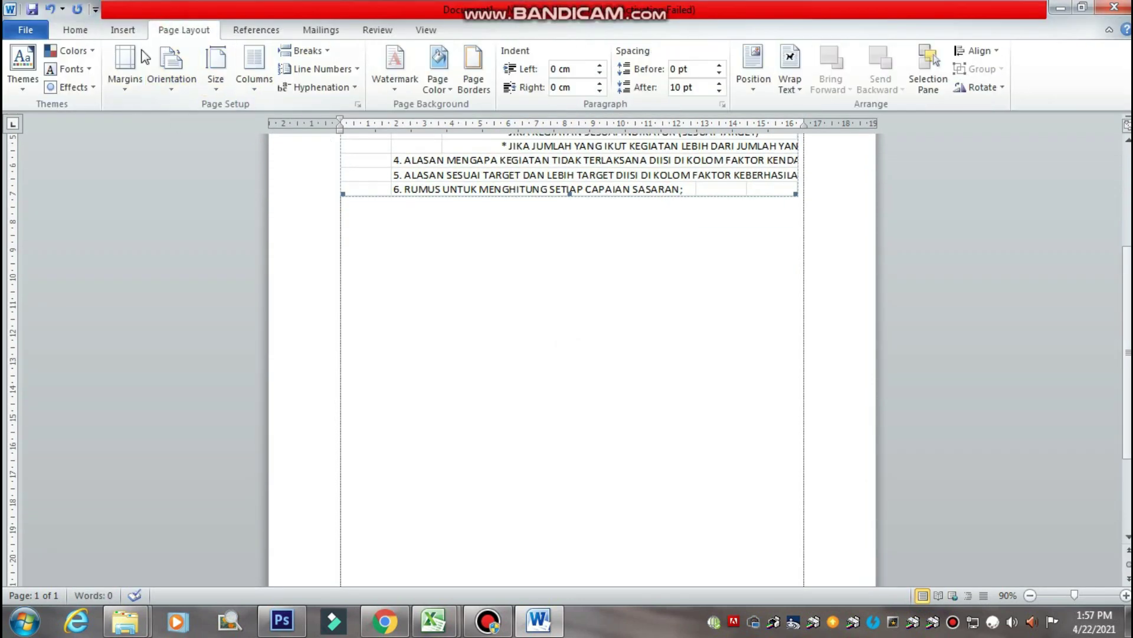
pyautogui.click(128, 84)
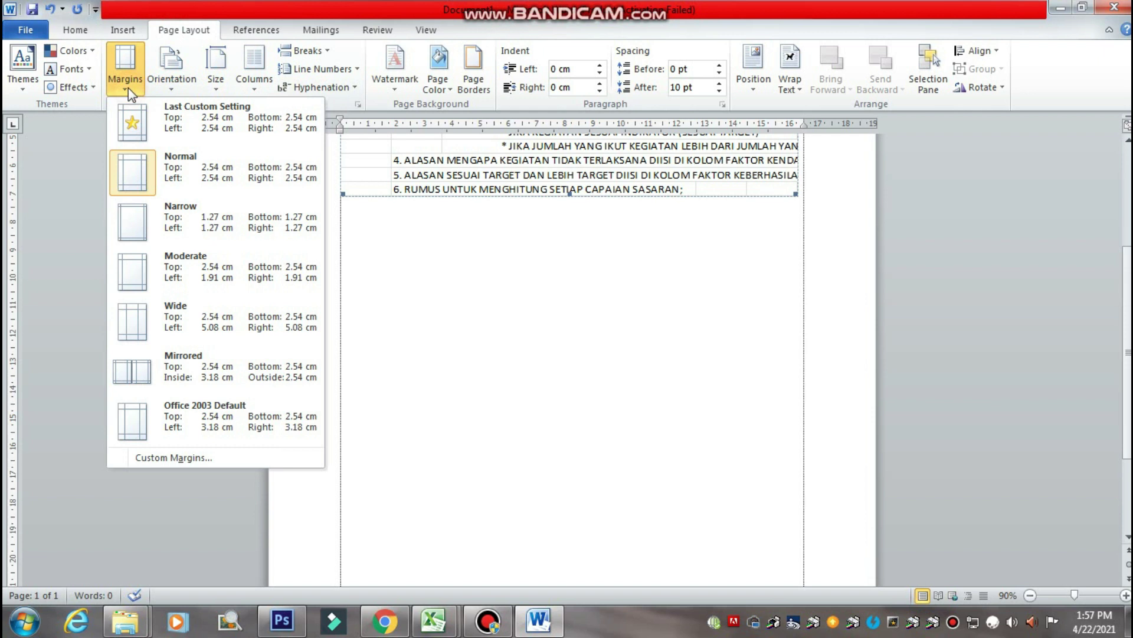
pyautogui.click(200, 456)
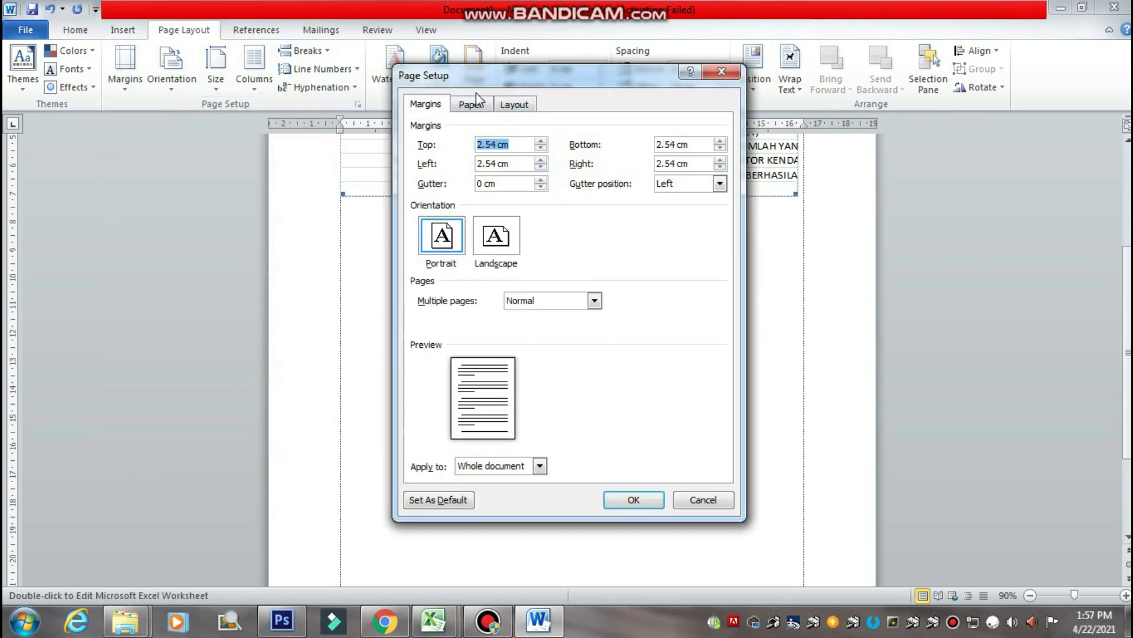
pyautogui.click(471, 104)
pyautogui.click(496, 145)
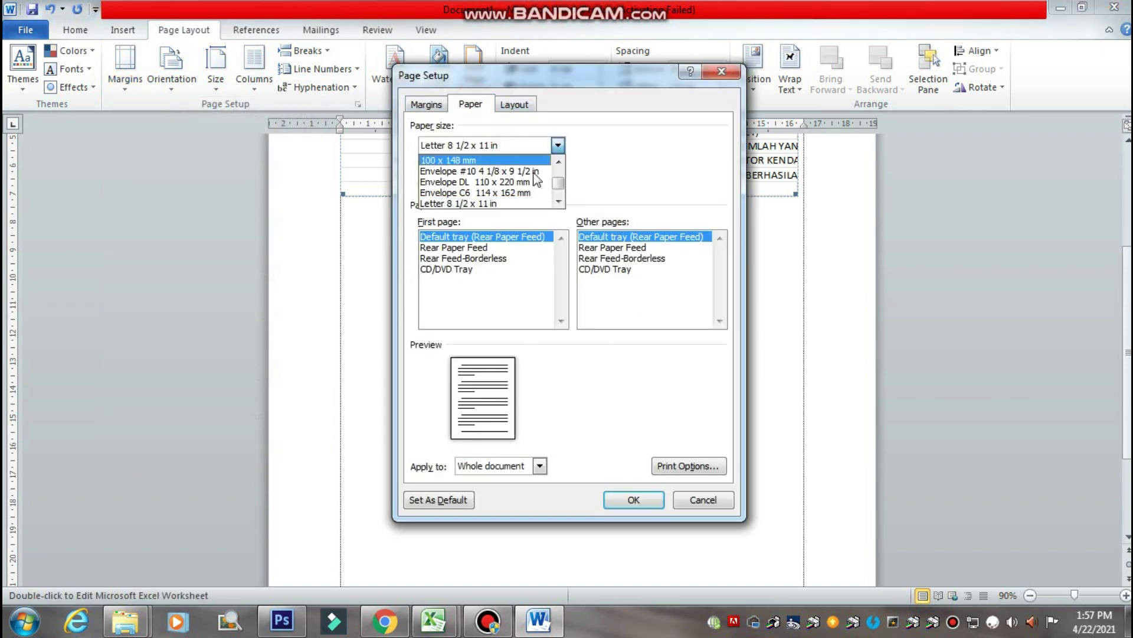
pyautogui.click(558, 163)
pyautogui.click(557, 162)
pyautogui.click(558, 163)
pyautogui.click(558, 162)
pyautogui.click(558, 162)
pyautogui.click(558, 163)
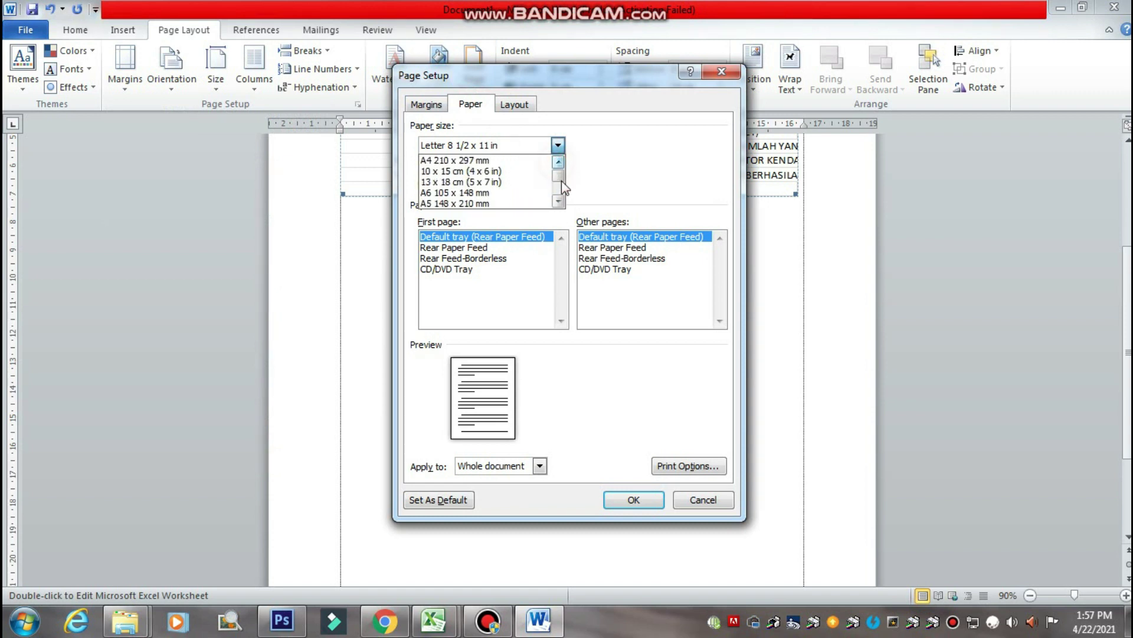
pyautogui.click(558, 201)
pyautogui.click(557, 202)
pyautogui.click(559, 201)
pyautogui.click(558, 200)
pyautogui.click(559, 201)
pyautogui.click(559, 201)
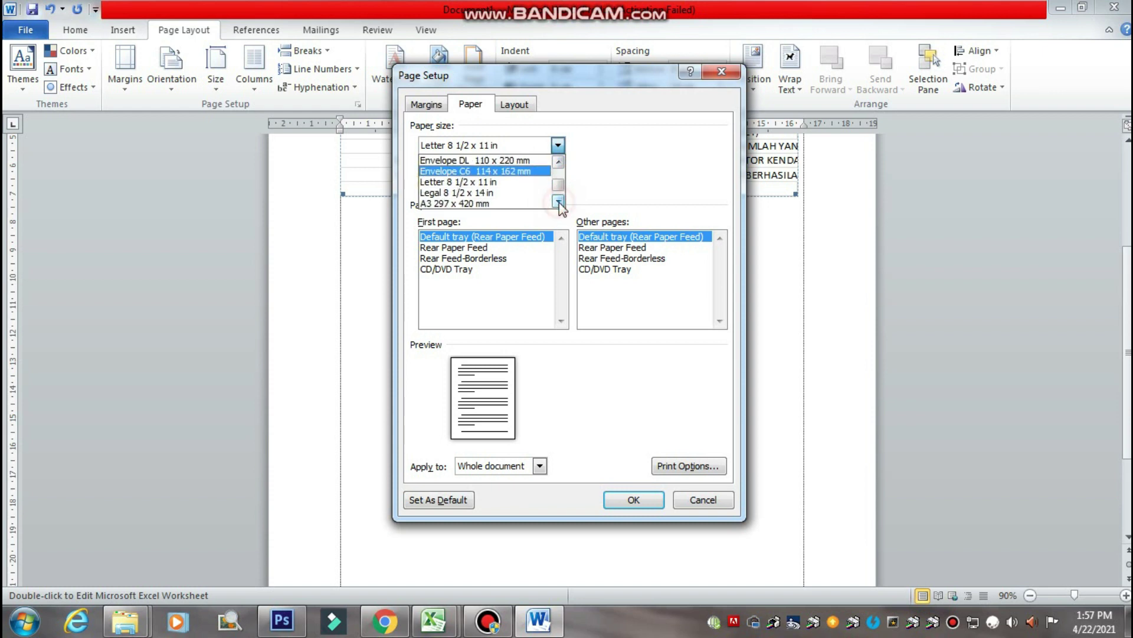
pyautogui.click(453, 192)
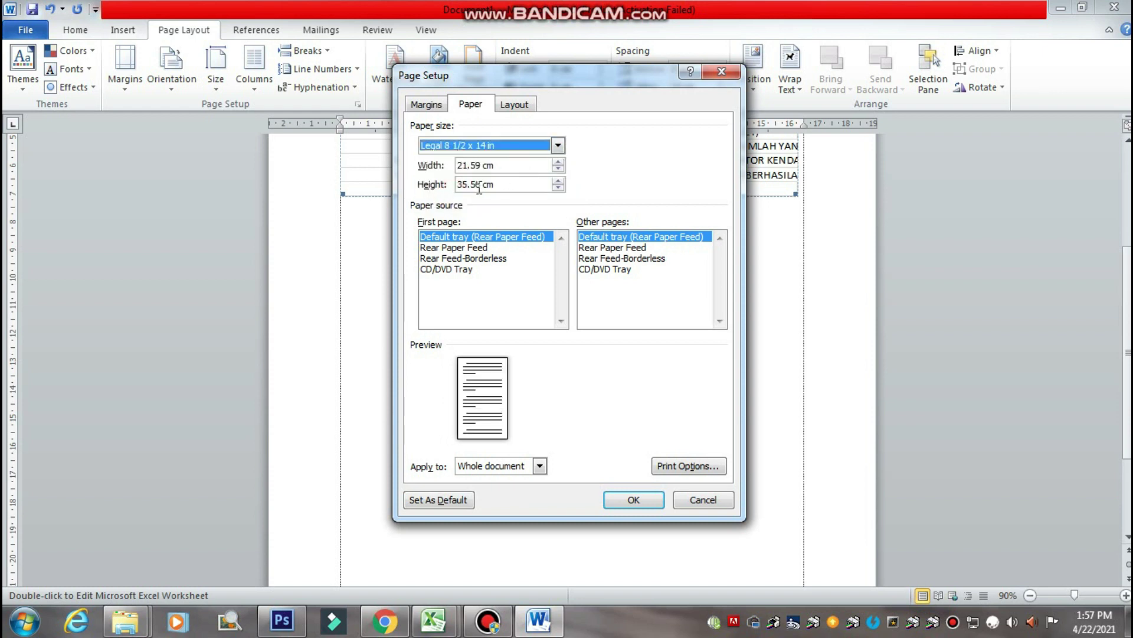
pyautogui.click(478, 189)
pyautogui.moveTo(476, 187)
pyautogui.mouseDown()
pyautogui.moveTo(457, 188)
pyautogui.moveTo(482, 185)
pyautogui.mouseUp()
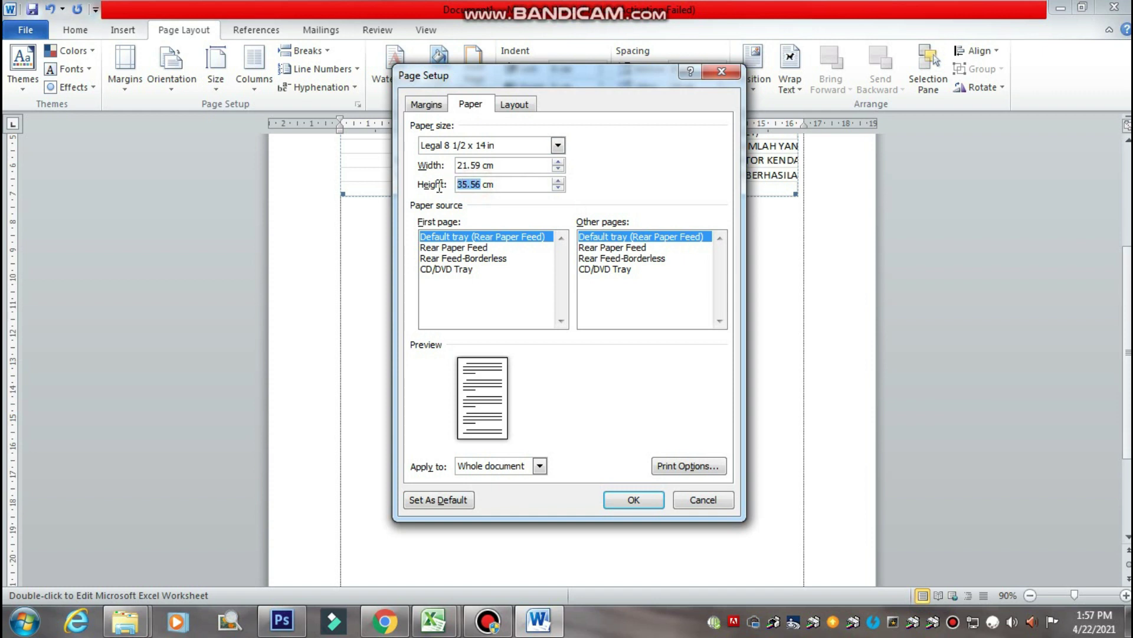
pyautogui.write('33')
# Set all margins to 1 cm, switch to Landscape orientation and apply
pyautogui.click(426, 104)
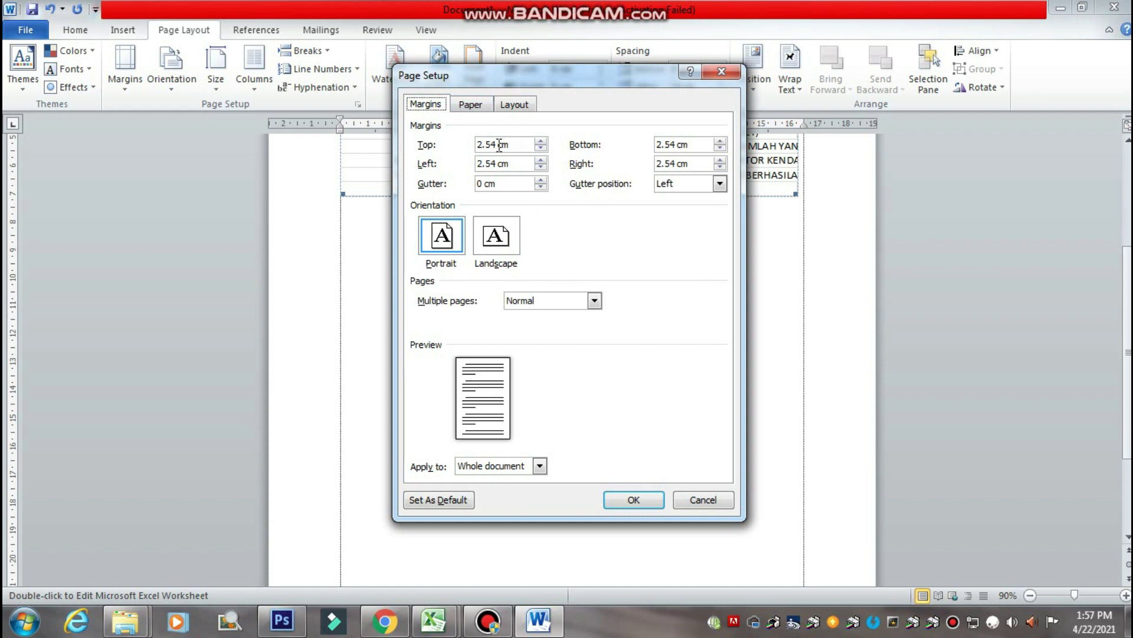
pyautogui.moveTo(496, 144); pyautogui.dragTo(426, 147)
pyautogui.write('1')
pyautogui.moveTo(676, 145)
pyautogui.mouseDown()
pyautogui.moveTo(655, 144)
pyautogui.moveTo(656, 163)
pyautogui.mouseUp()
pyautogui.write('11')
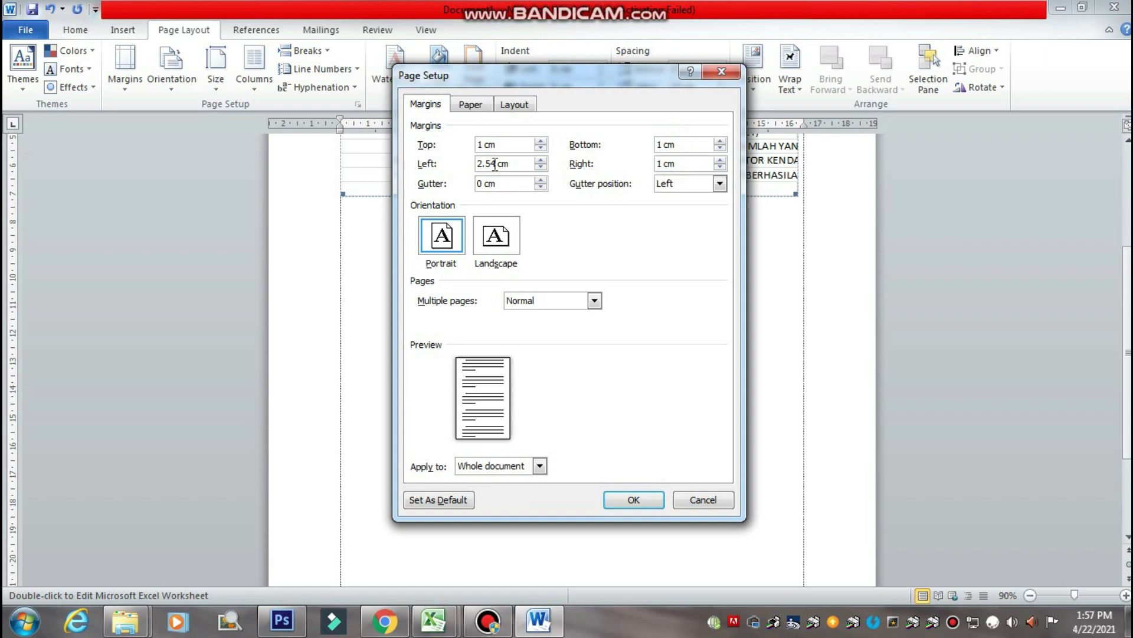
pyautogui.moveTo(498, 163); pyautogui.dragTo(460, 164)
pyautogui.write('1')
pyautogui.click(498, 245)
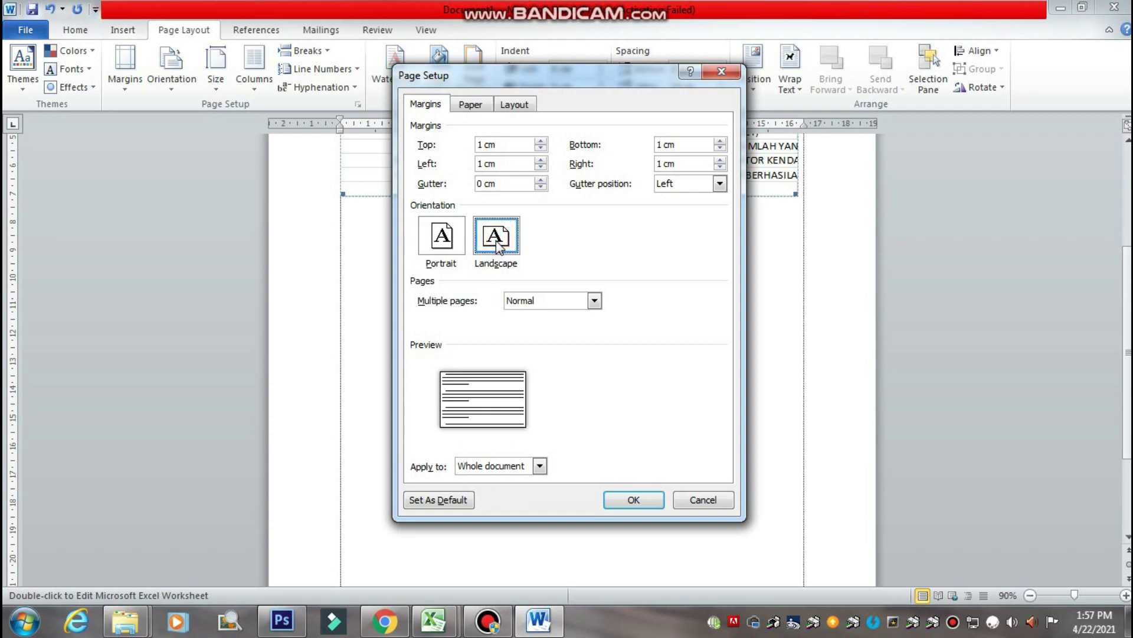
pyautogui.click(638, 496)
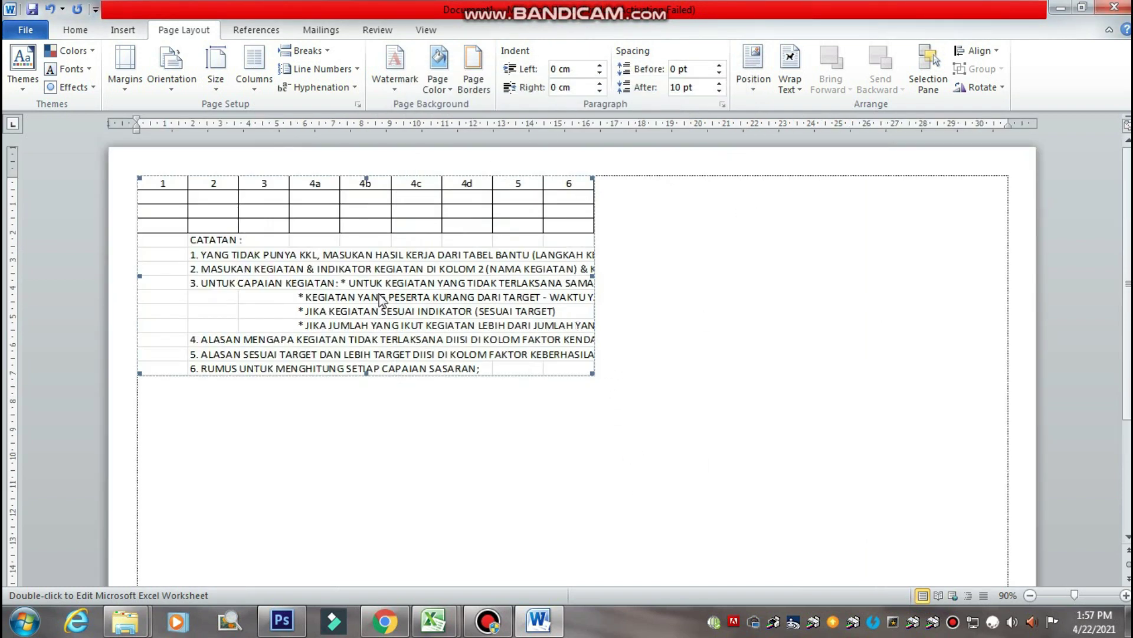
# Edit the embedded worksheet in place and stretch its frame until columns A–R show
pyautogui.doubleClick(395, 263)
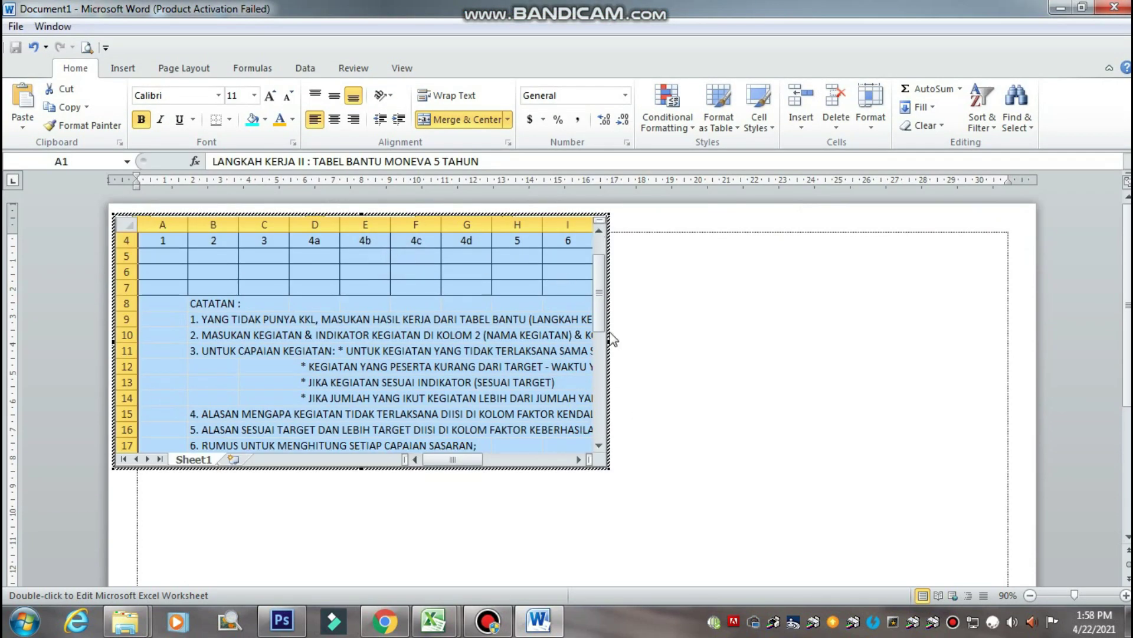
pyautogui.moveTo(608, 467)
pyautogui.mouseDown()
pyautogui.moveTo(587, 457)
pyautogui.moveTo(654, 522)
pyautogui.mouseUp()
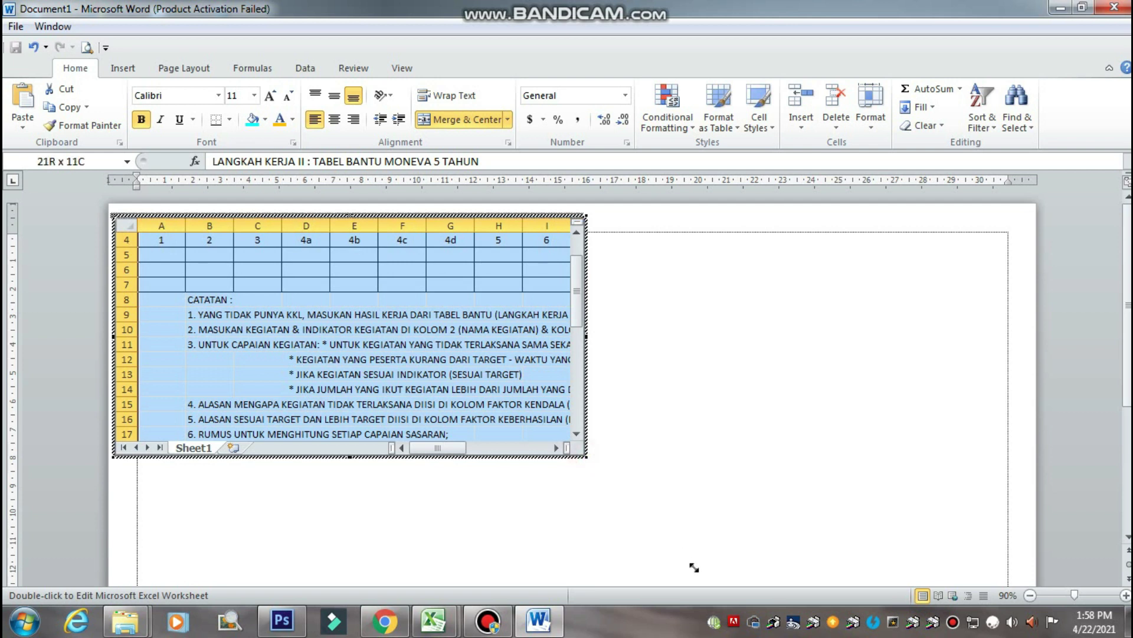
pyautogui.moveTo(728, 576); pyautogui.dragTo(732, 577)
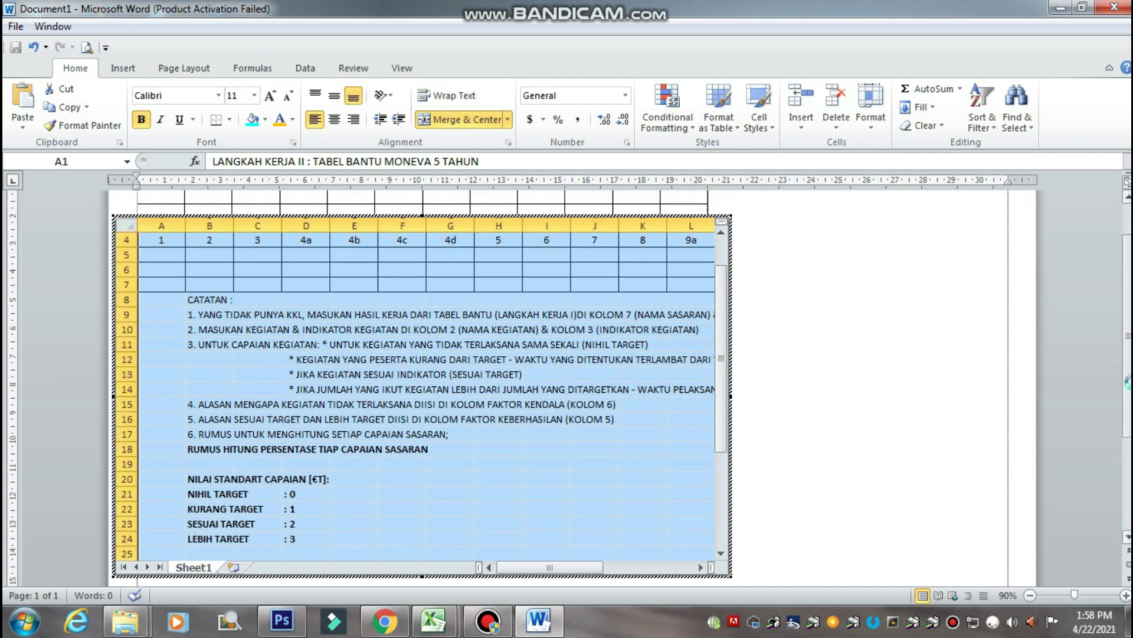
pyautogui.scroll(-2, 770, 513)
pyautogui.moveTo(730, 503); pyautogui.dragTo(827, 578)
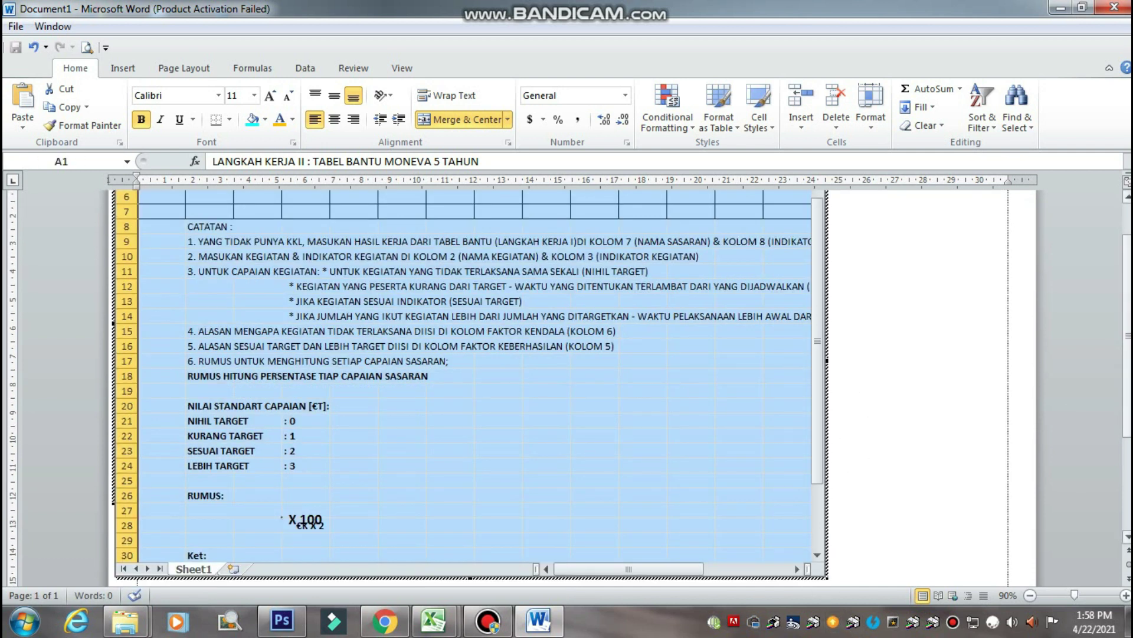
pyautogui.scroll(-3, 871, 366)
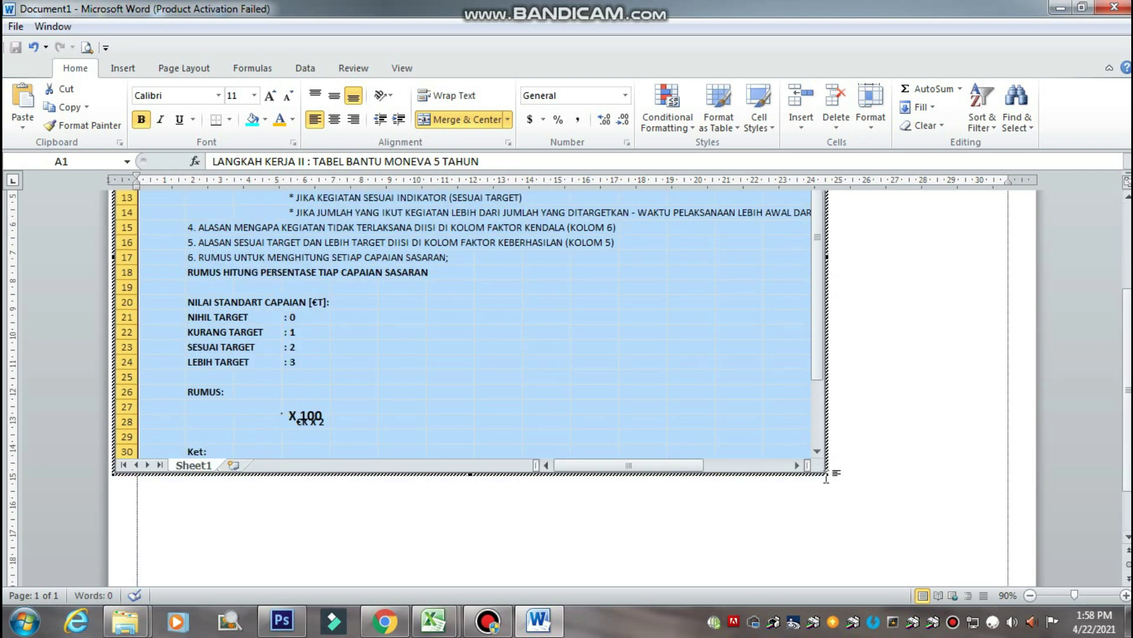
pyautogui.moveTo(827, 474)
pyautogui.mouseDown()
pyautogui.moveTo(964, 634)
pyautogui.moveTo(976, 626)
pyautogui.mouseUp()
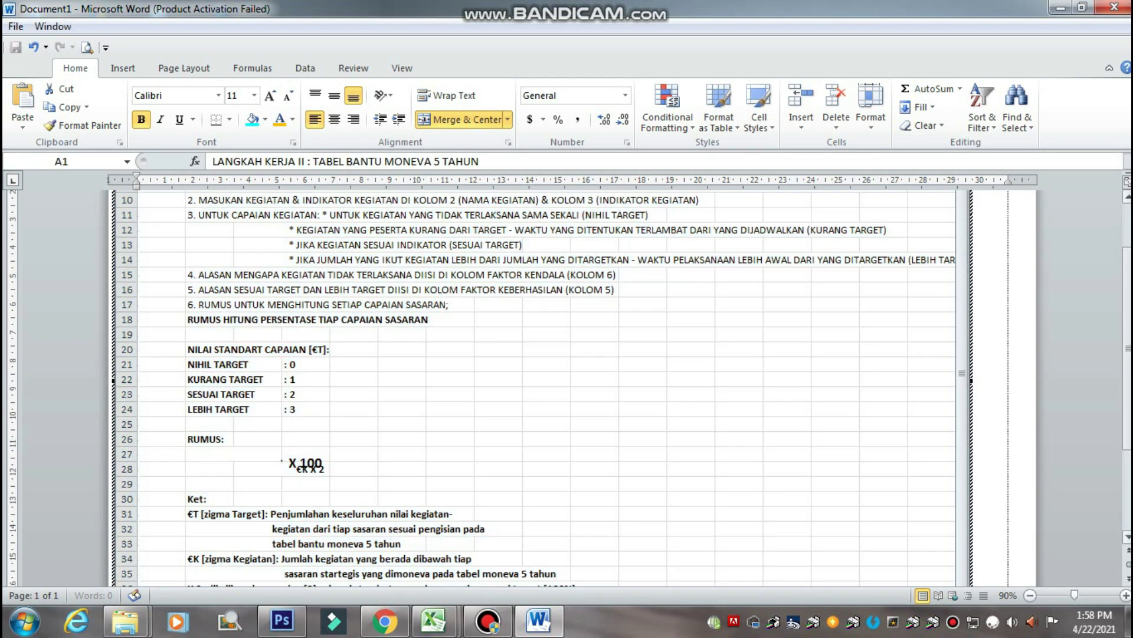
pyautogui.hotkey('ctrl', 'a')
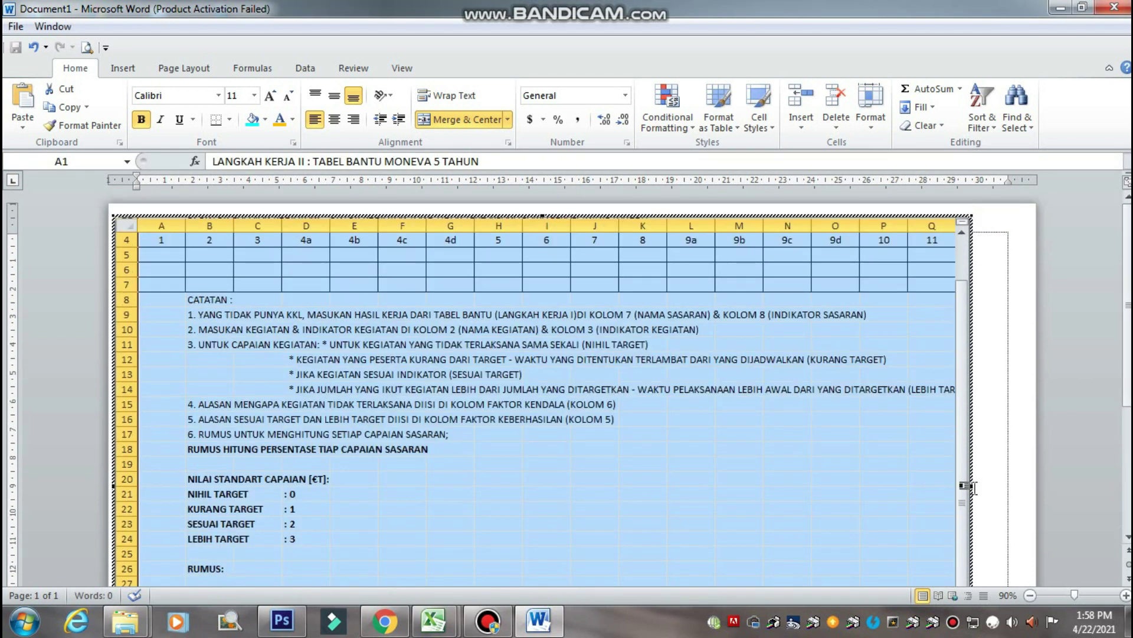
pyautogui.moveTo(971, 485); pyautogui.dragTo(1019, 485)
# Narrow column A of the embedded table
pyautogui.click(528, 374)
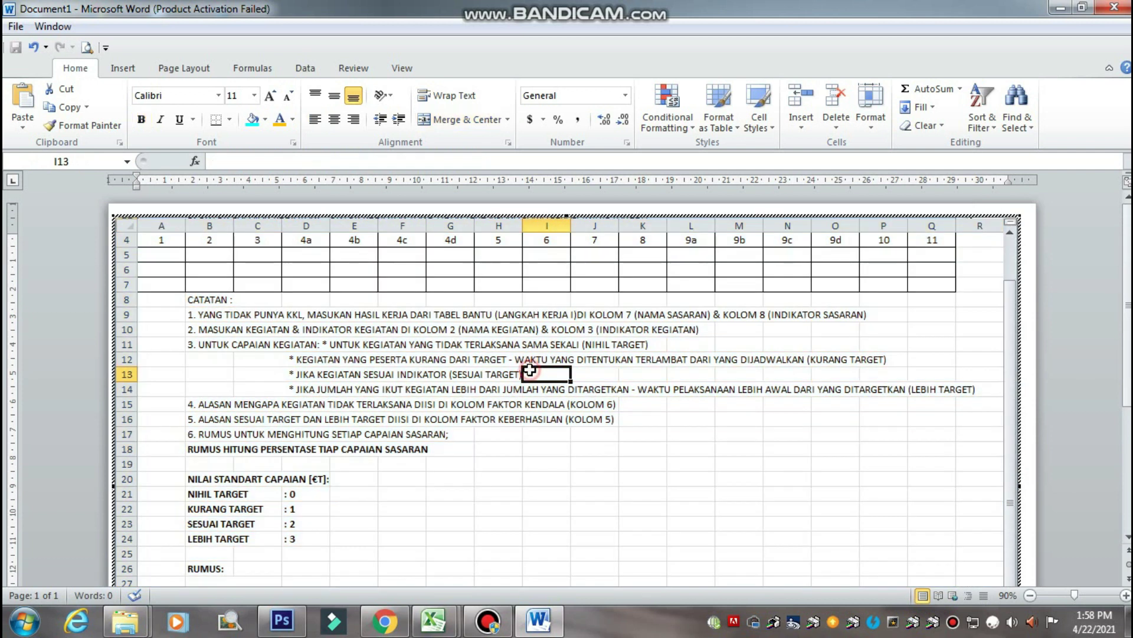
pyautogui.scroll(1, 703, 374)
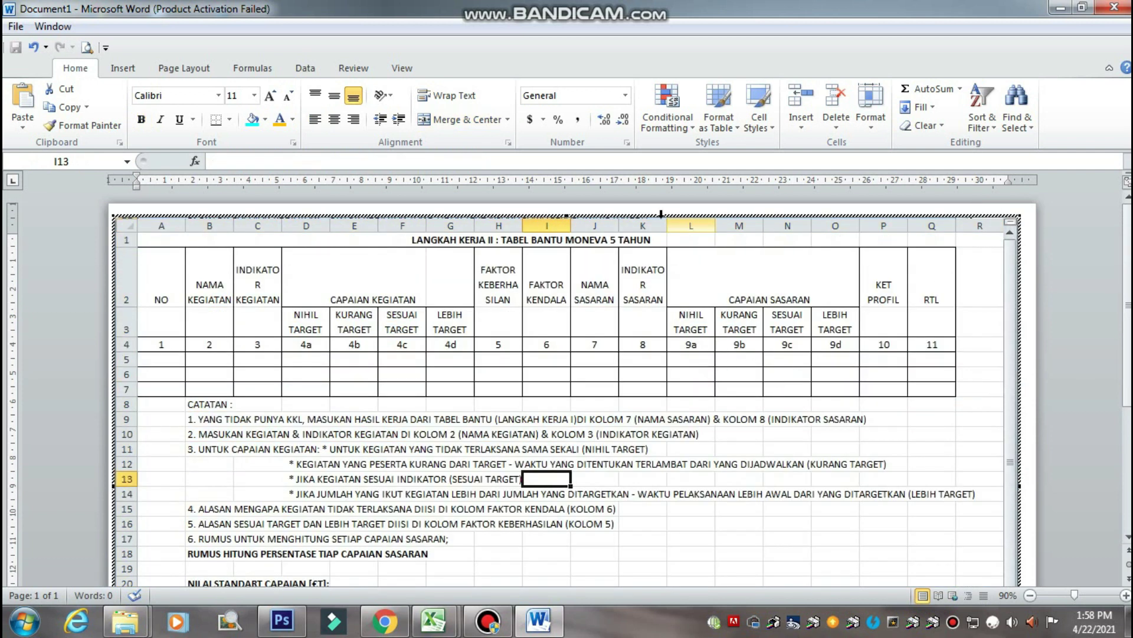
pyautogui.moveTo(183, 223)
pyautogui.mouseDown()
pyautogui.moveTo(170, 223)
pyautogui.moveTo(282, 230)
pyautogui.mouseUp()
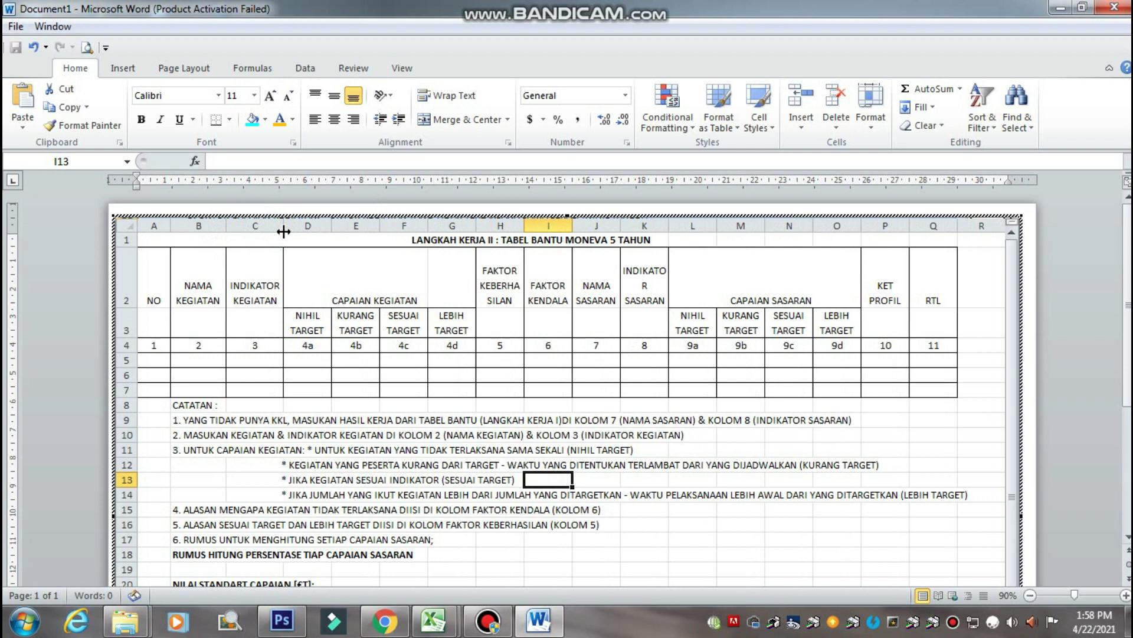
# Merge H2:H3, I2:I3, J2:J3 and K2:K3 headers, then middle-align H2:K3
pyautogui.click(493, 278)
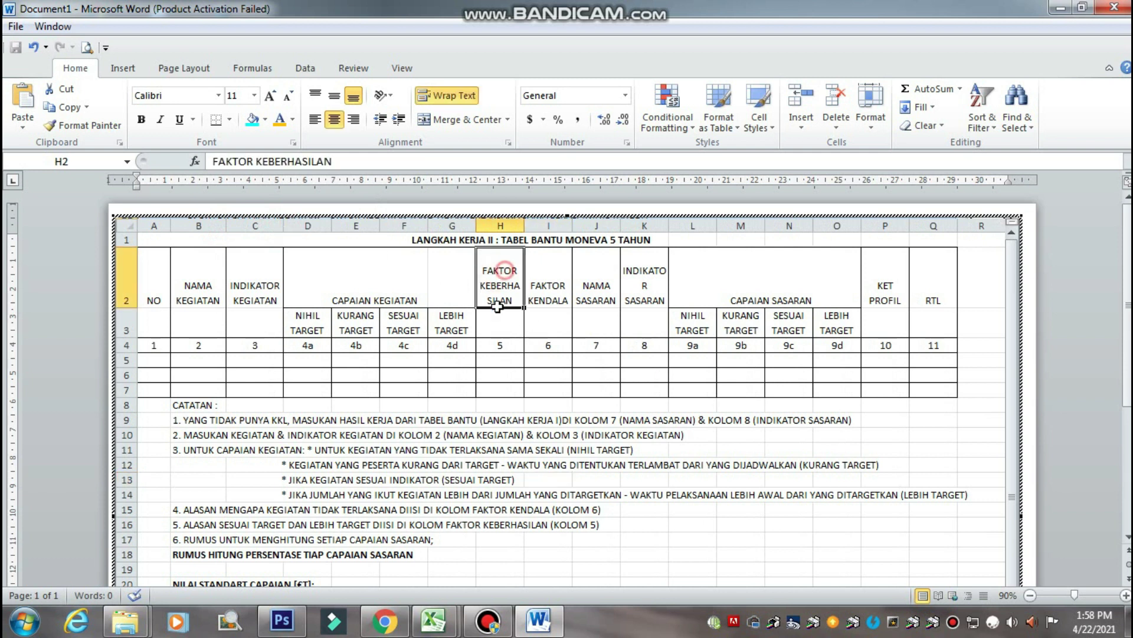
pyautogui.moveTo(499, 283); pyautogui.dragTo(499, 321)
pyautogui.click(473, 123)
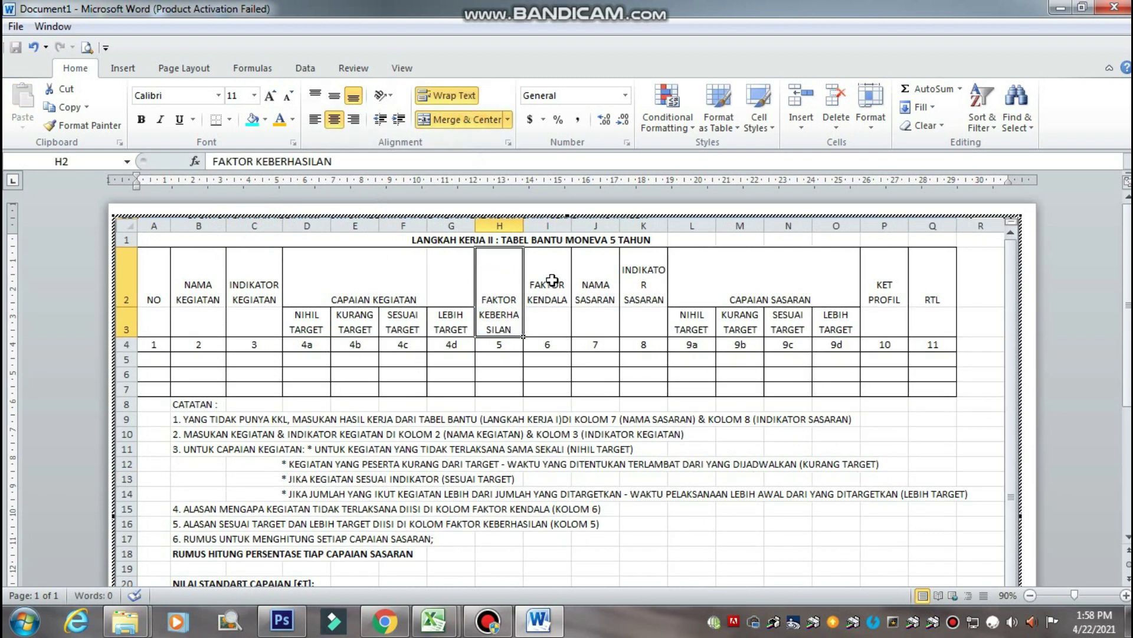
pyautogui.moveTo(551, 281); pyautogui.dragTo(552, 321)
pyautogui.click(460, 119)
pyautogui.moveTo(595, 278); pyautogui.dragTo(596, 319)
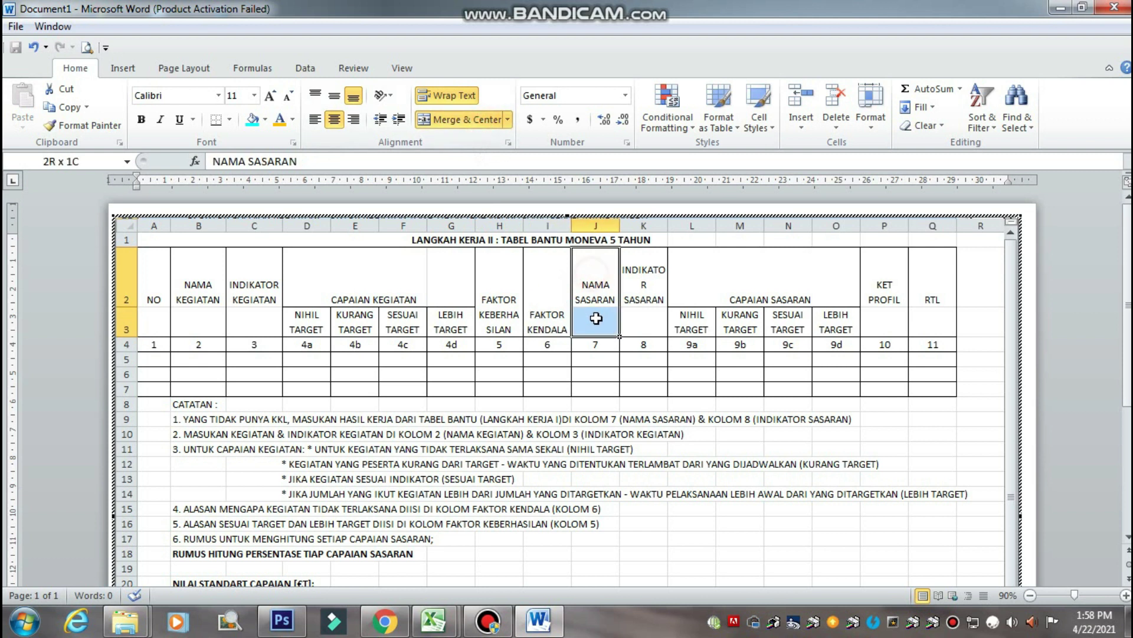
pyautogui.click(481, 119)
pyautogui.moveTo(635, 284); pyautogui.dragTo(636, 328)
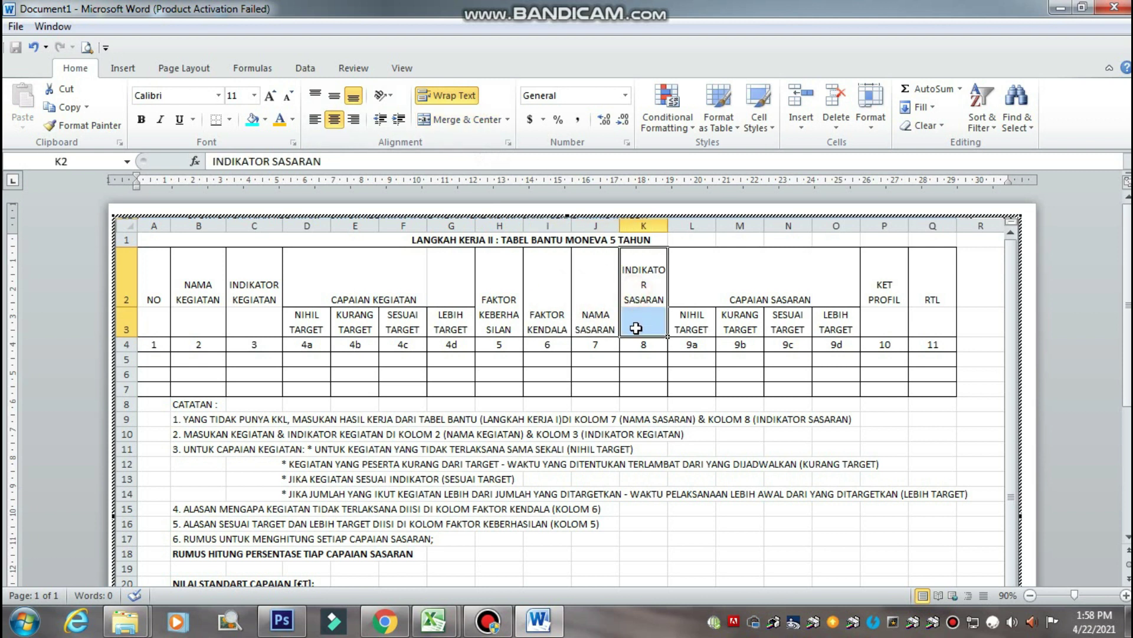
pyautogui.click(463, 119)
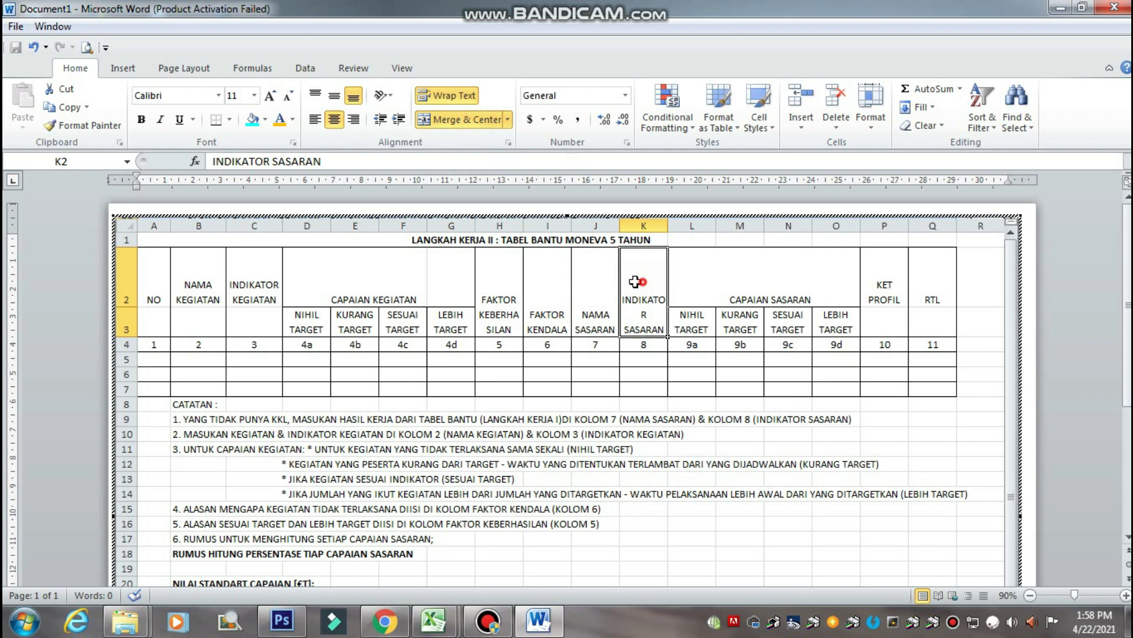
pyautogui.moveTo(635, 281); pyautogui.dragTo(498, 296)
pyautogui.click(335, 97)
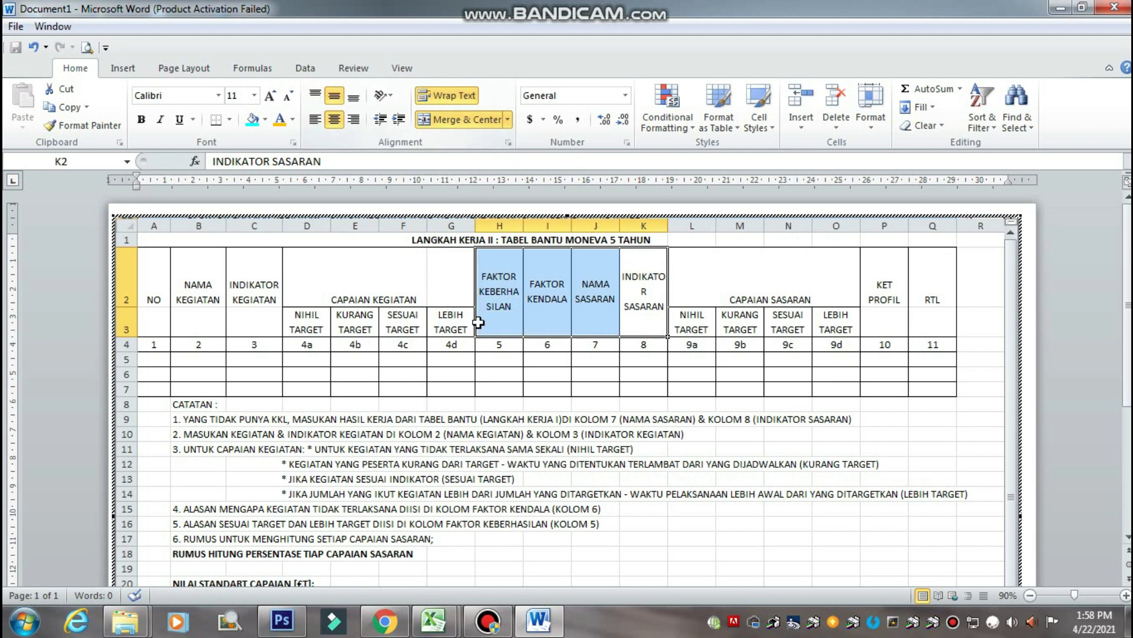
# Merge & Center D2:G2 for CAPAIAN KEGIATAN and middle-align it
pyautogui.click(352, 269)
pyautogui.moveTo(298, 261); pyautogui.dragTo(403, 266)
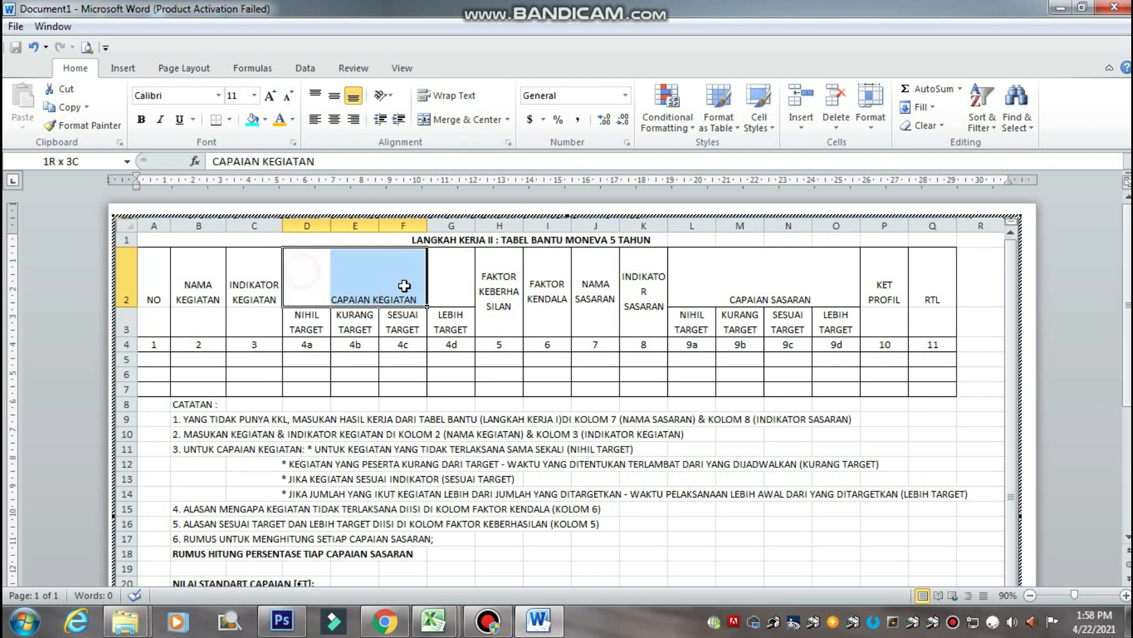
pyautogui.moveTo(304, 280); pyautogui.dragTo(443, 276)
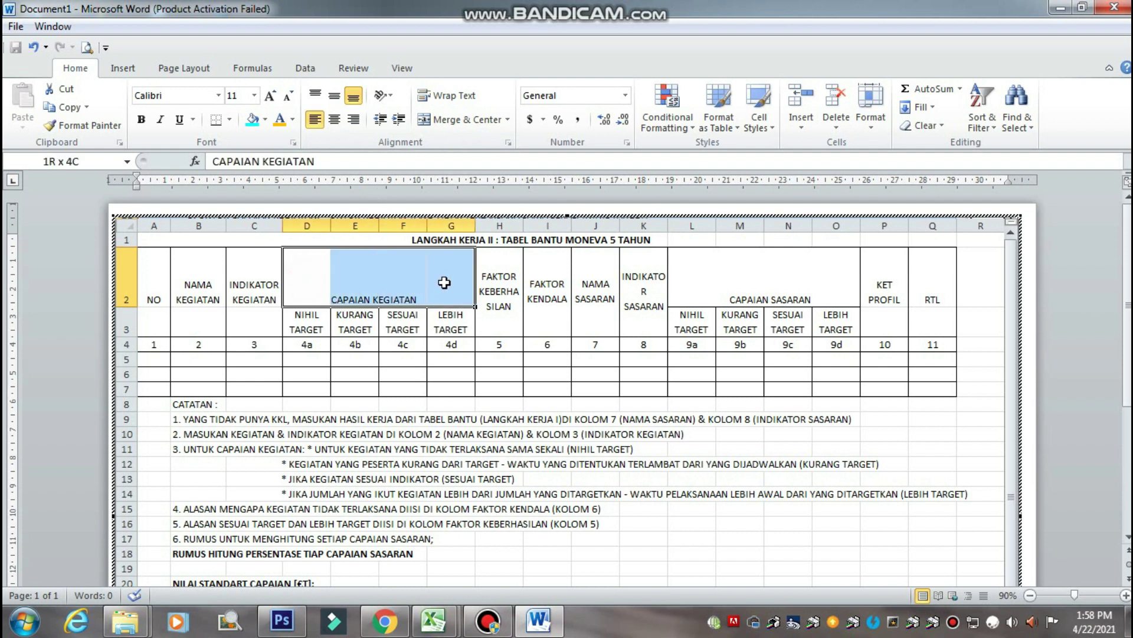
pyautogui.click(460, 119)
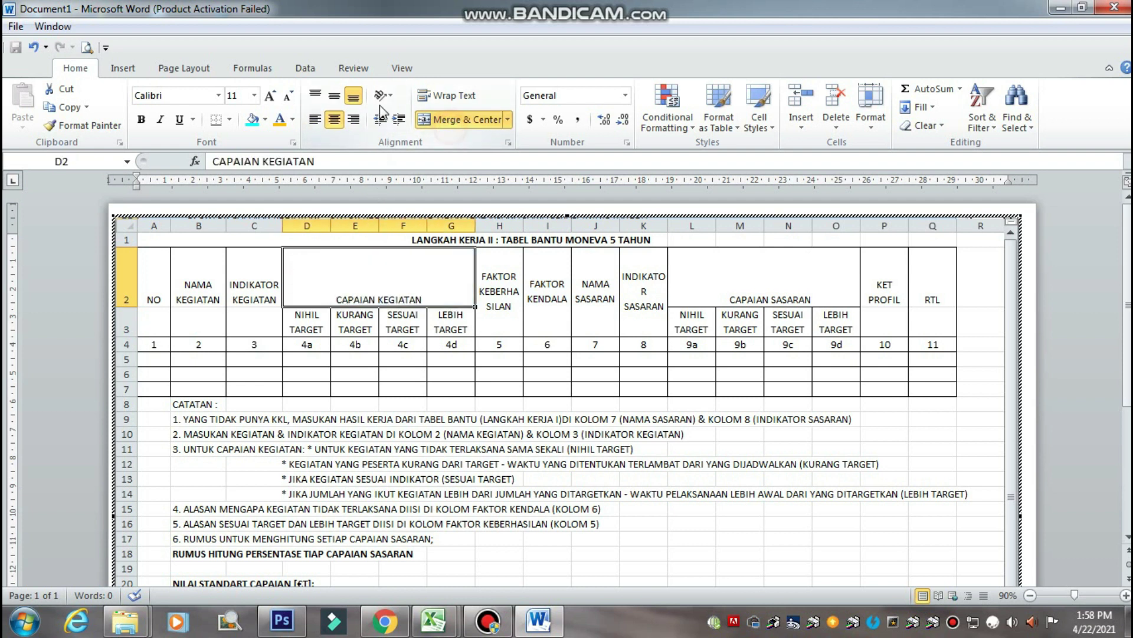
pyautogui.click(334, 95)
pyautogui.click(850, 360)
# Exit in-place editing of the embedded 'Tabel Bantu Moneva 5 Tahun' worksheet, returning to the landscape Word page
pyautogui.scroll(-4, 844, 401)
pyautogui.scroll(4, 848, 404)
pyautogui.scroll(-4, 874, 392)
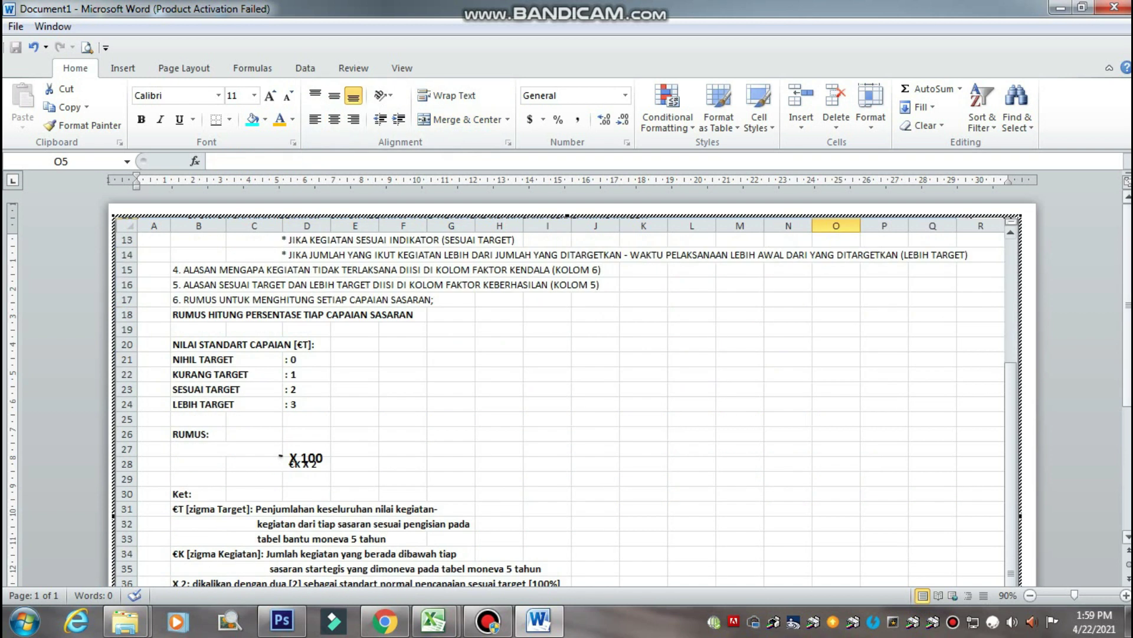
pyautogui.scroll(-4, 945, 449)
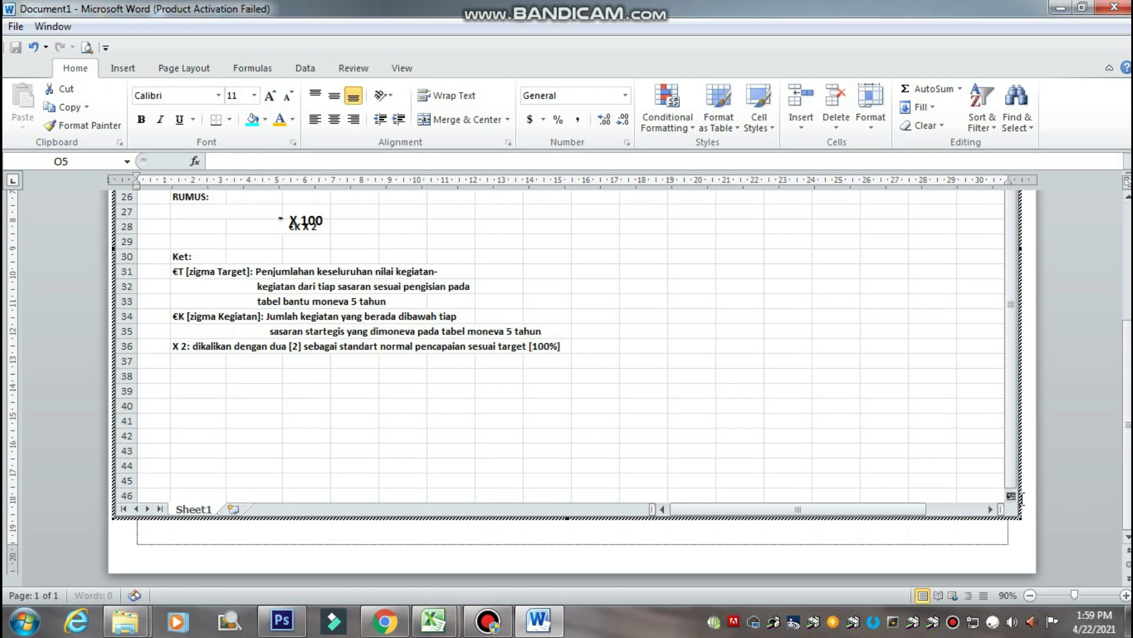
pyautogui.click(817, 536)
pyautogui.scroll(3, 823, 531)
pyautogui.scroll(2, 799, 375)
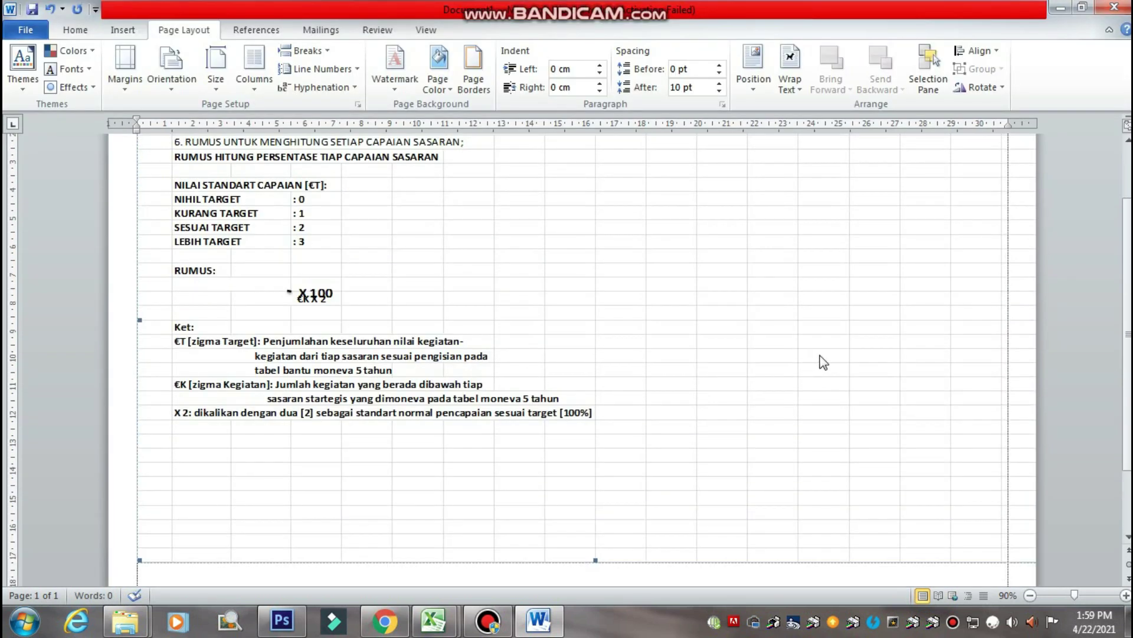
pyautogui.scroll(2, 826, 357)
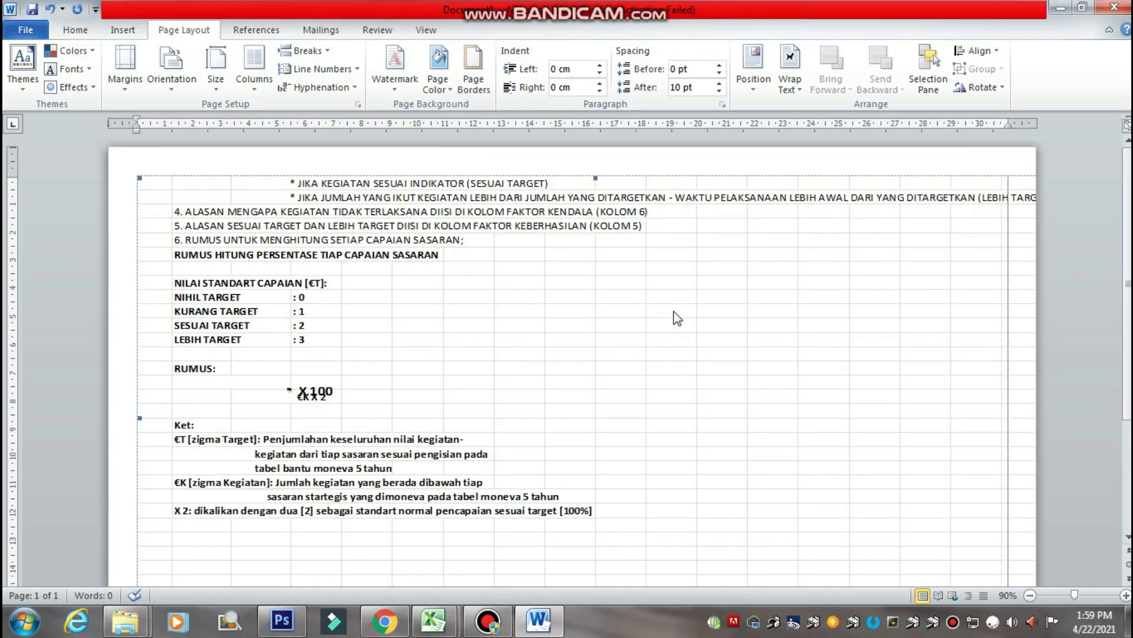